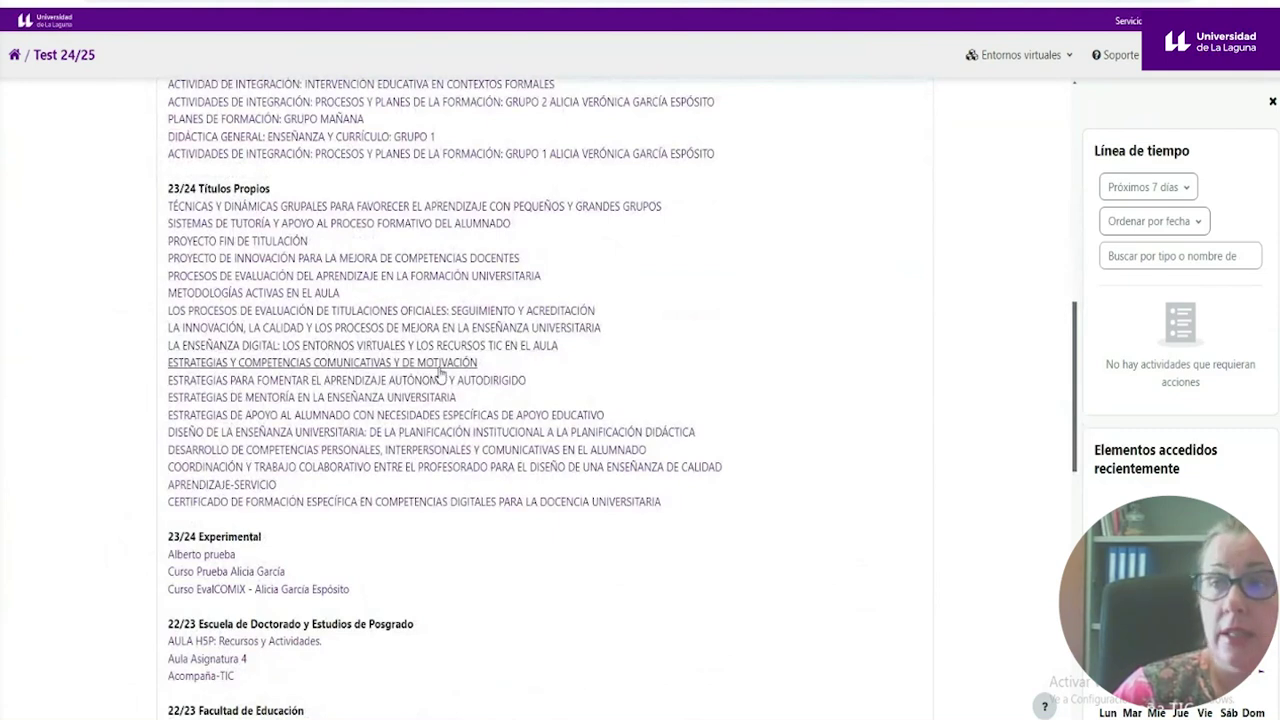
- Show the Entornos virtuales dropdown, from Institucional years to OCW, then return to the top of Área personal
scroll(440, 383, "down", 6)
scroll(440, 385, "down", 4)
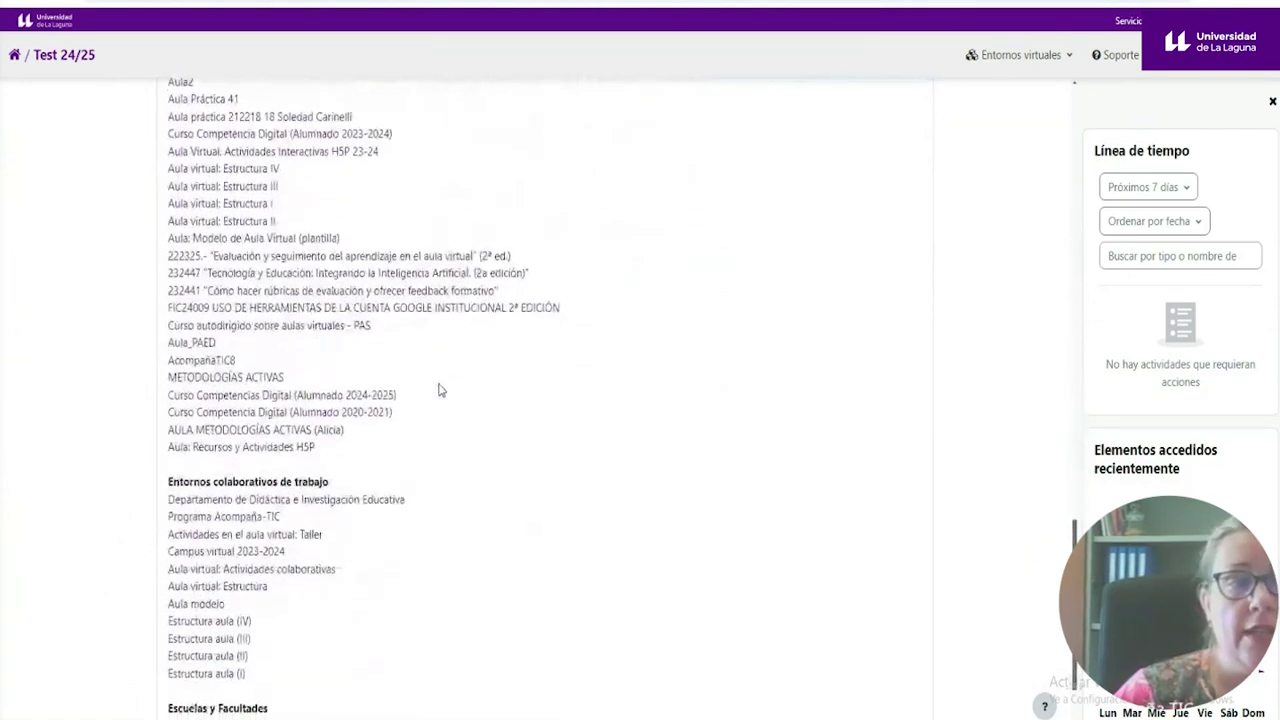
left_click(1018, 62)
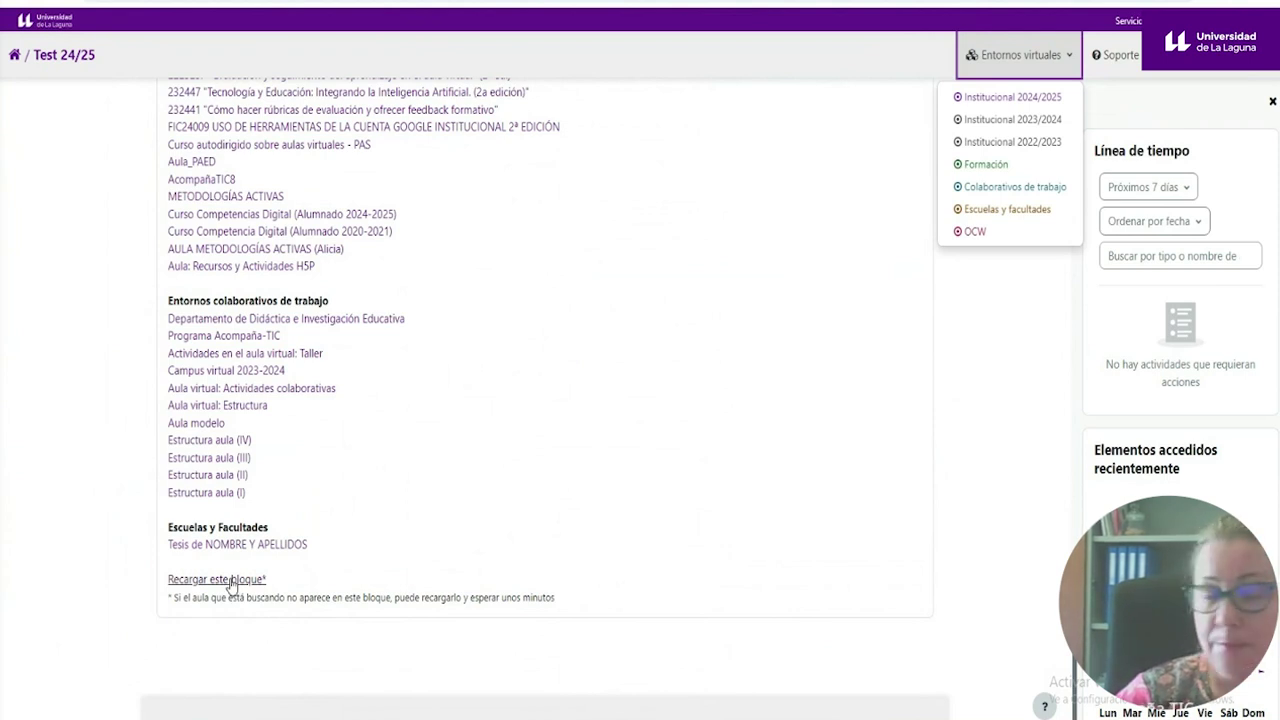
scroll(437, 452, "up", 3)
scroll(437, 452, "up", 10)
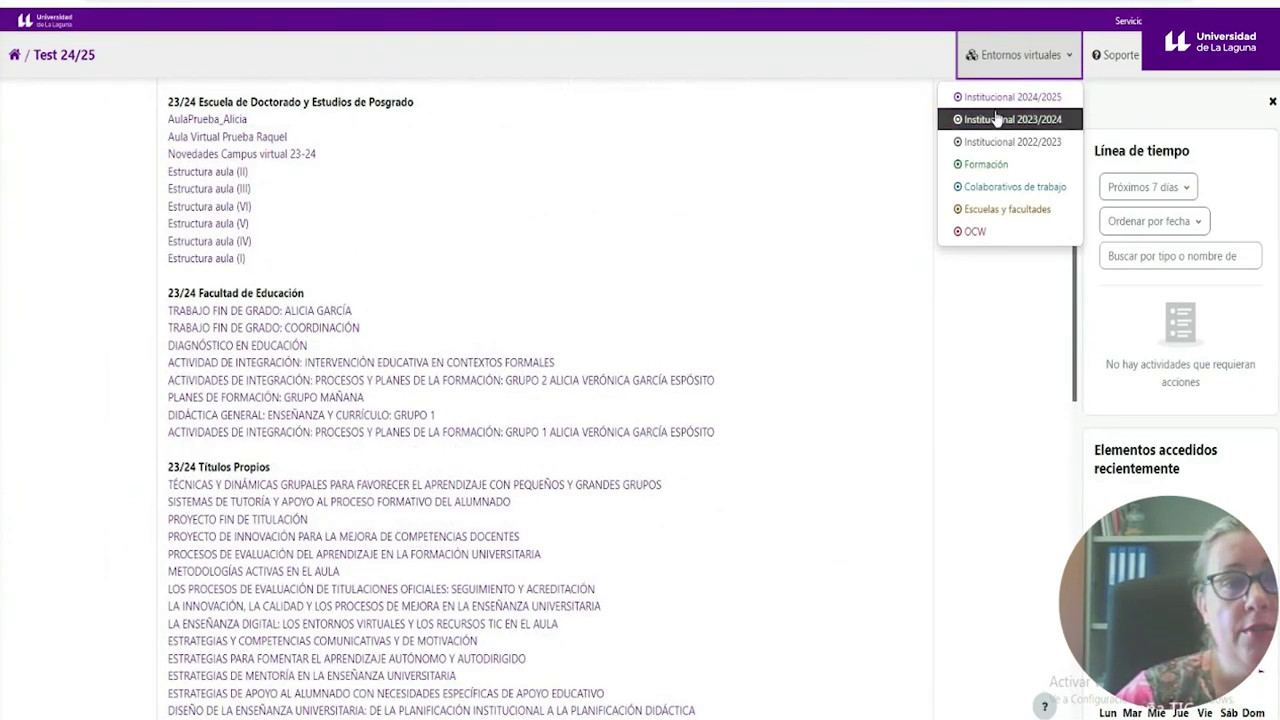
scroll(657, 229, "up", 3)
scroll(657, 229, "up", 3)
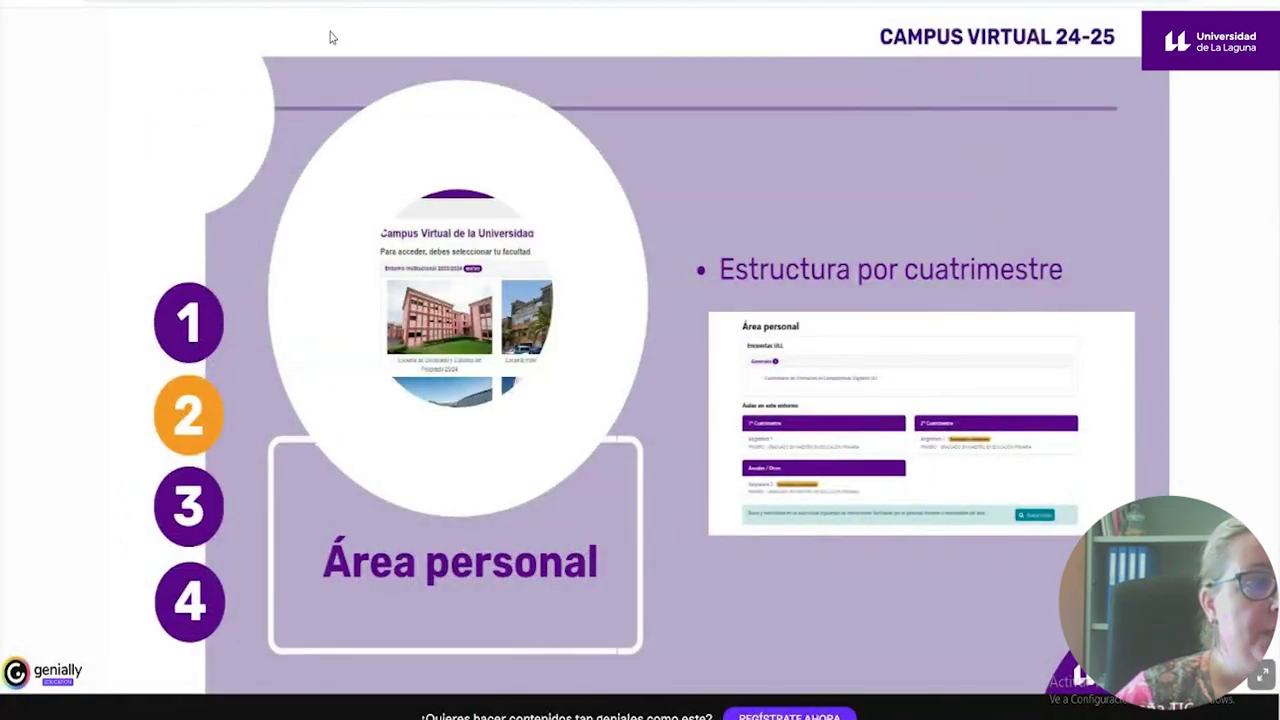
- Advance the Genially presentation from the Área personal slide to the Aulas virtuales slide
left_click(190, 515)
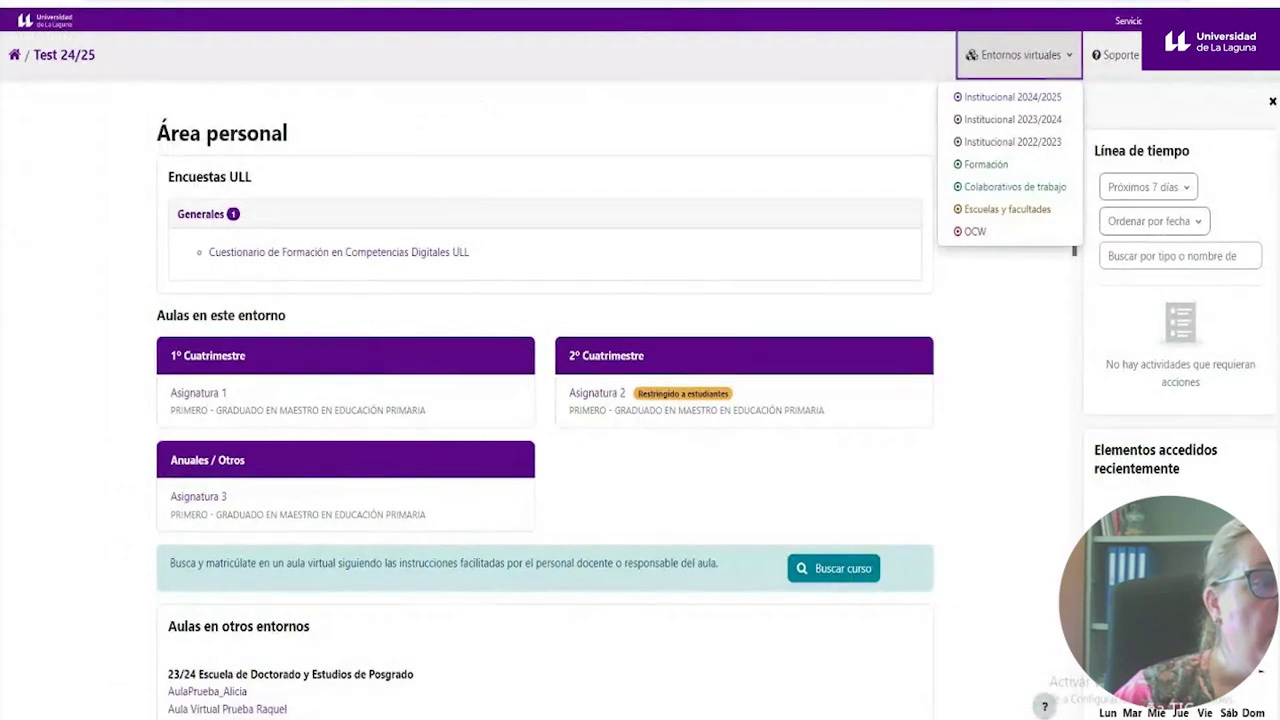
- Open Asignatura 1 from the 1º Cuatrimestre card
left_click(197, 400)
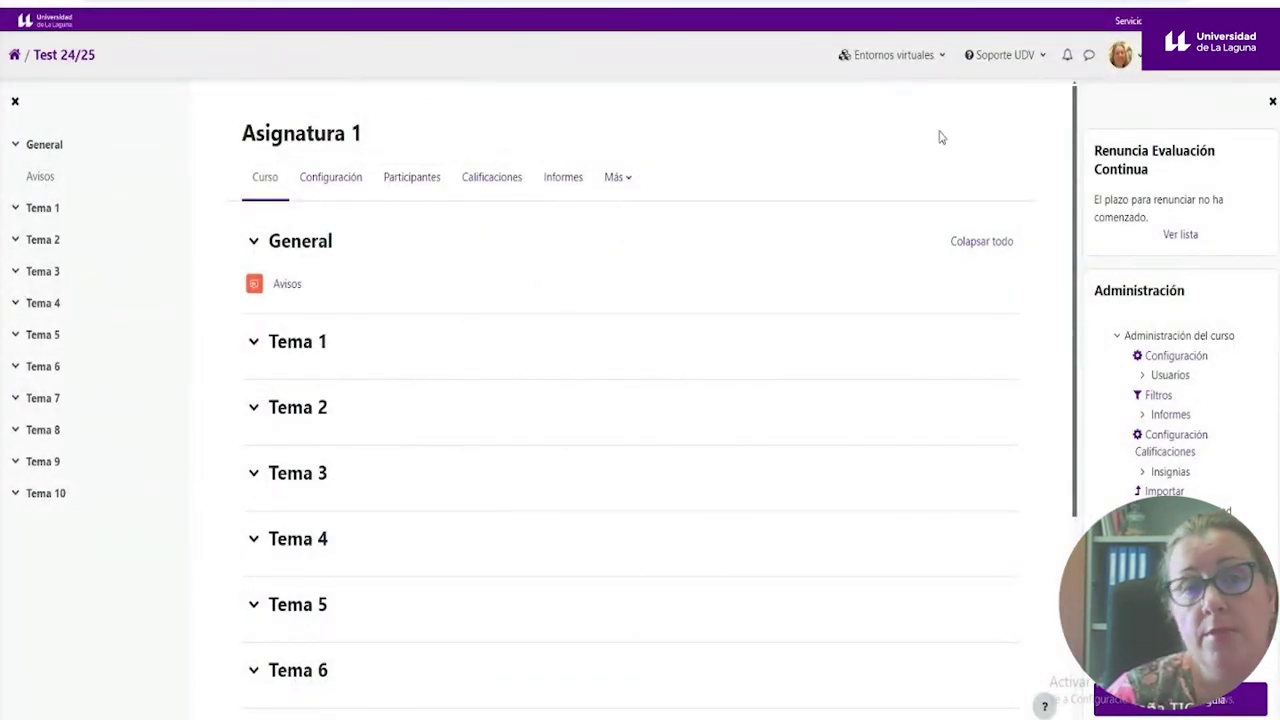
- Reach Configuración del editor through the avatar menu's Preferencias page, under Cuenta de usuario
left_click(1140, 66)
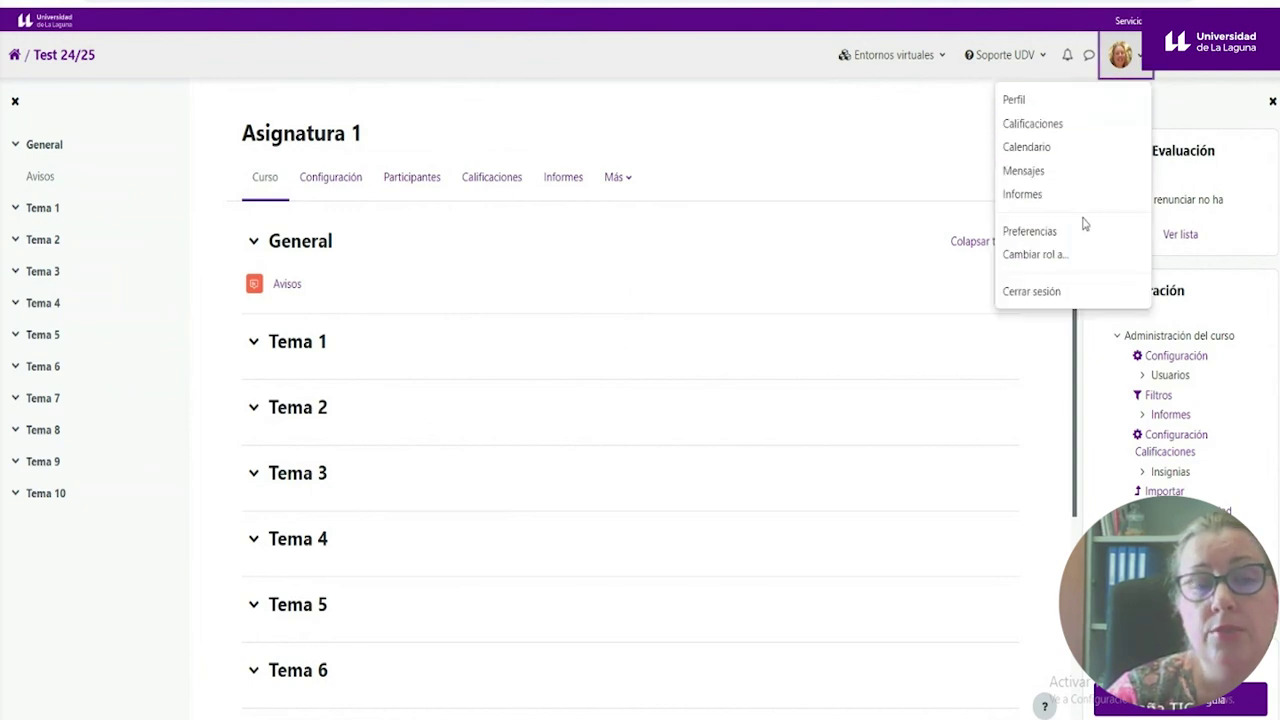
left_click(1029, 236)
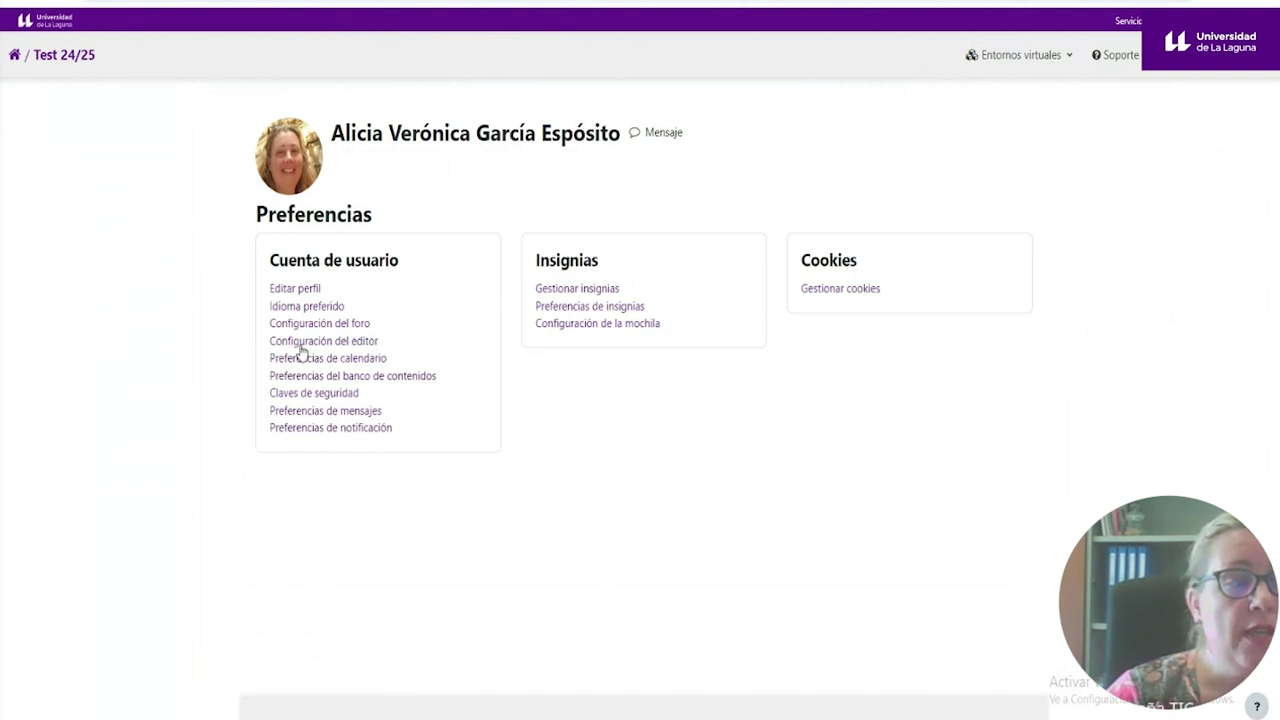
left_click(335, 347)
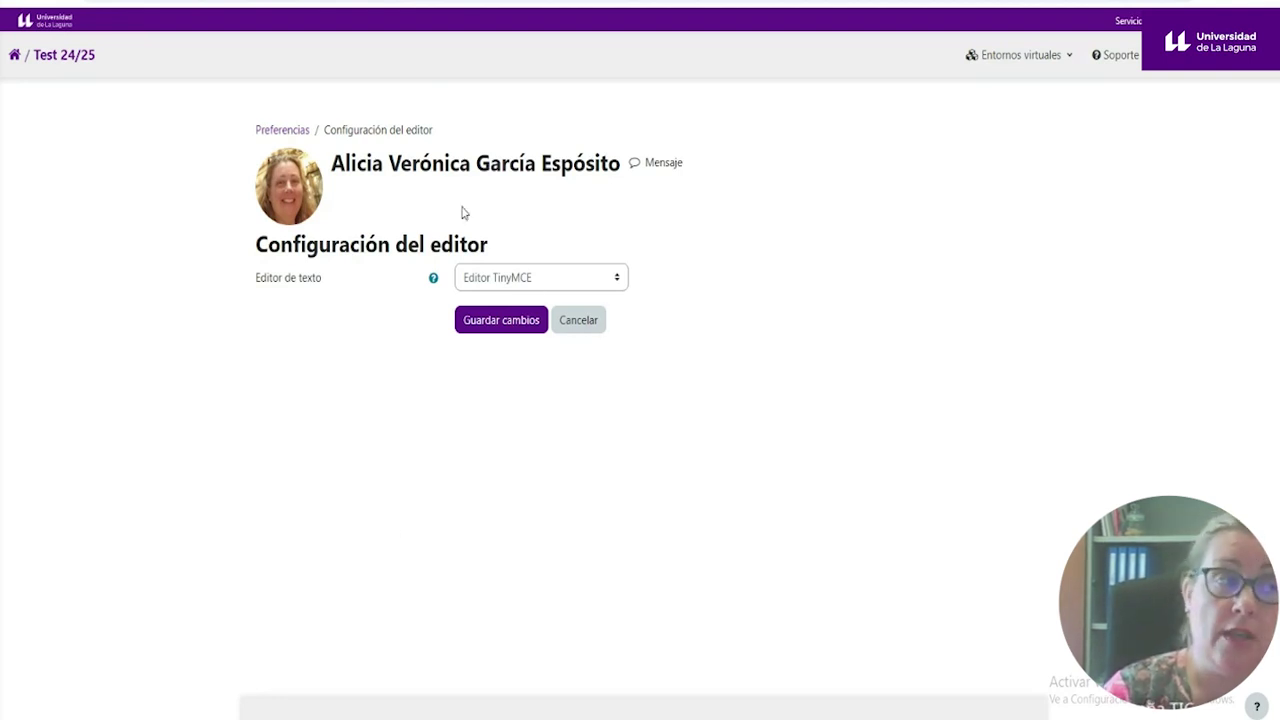
- Set the text editor to Editor TinyMCE, save, and return to Área personal via Test 24/25
left_click(614, 281)
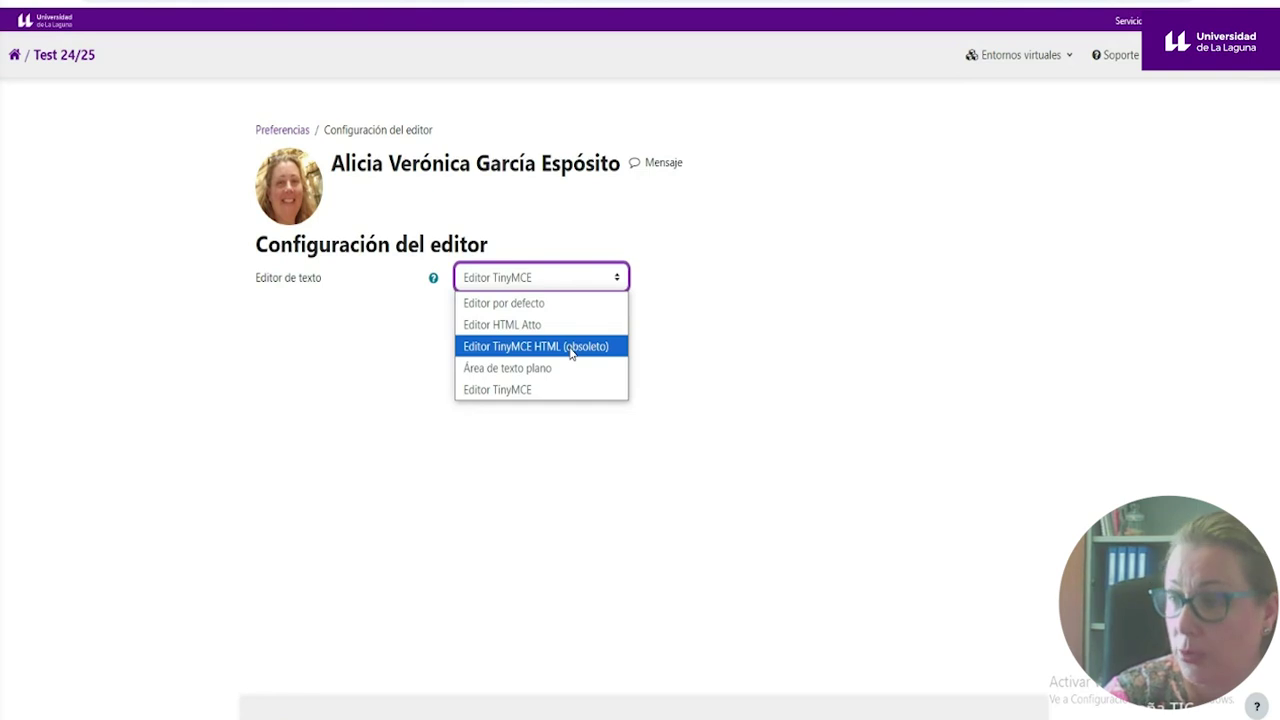
left_click(697, 294)
left_click(562, 287)
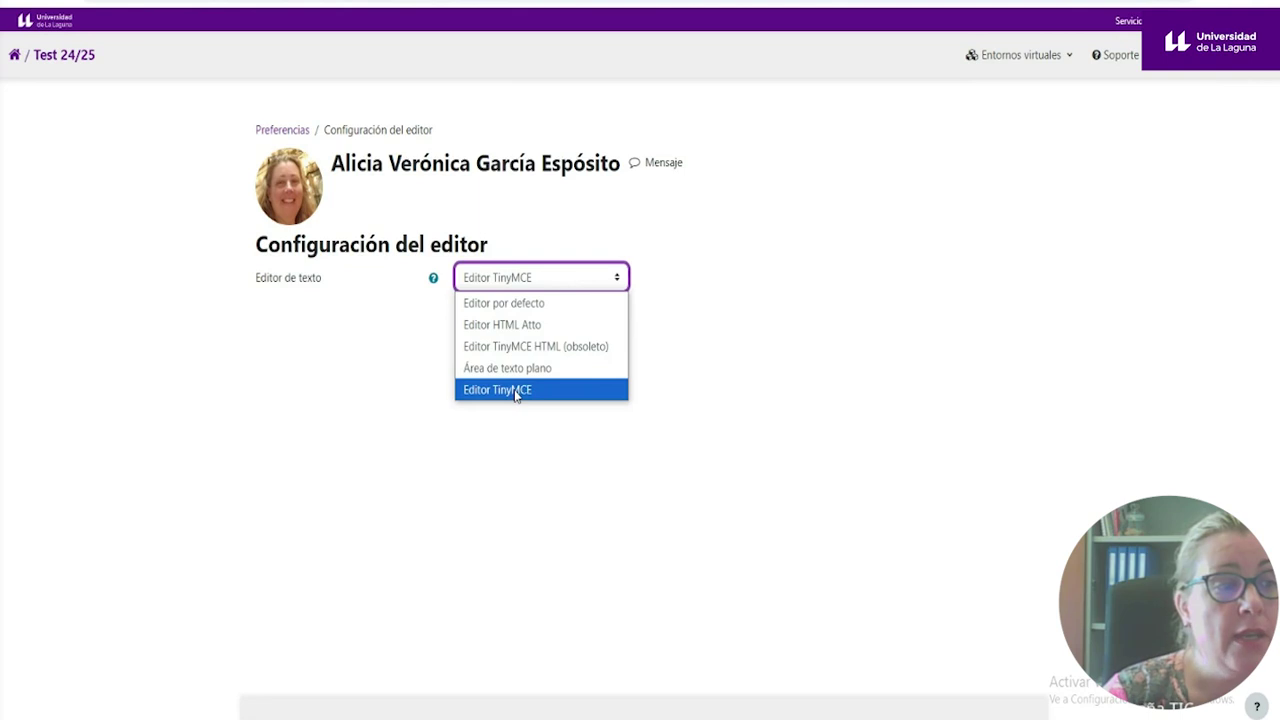
left_click(516, 392)
left_click(514, 331)
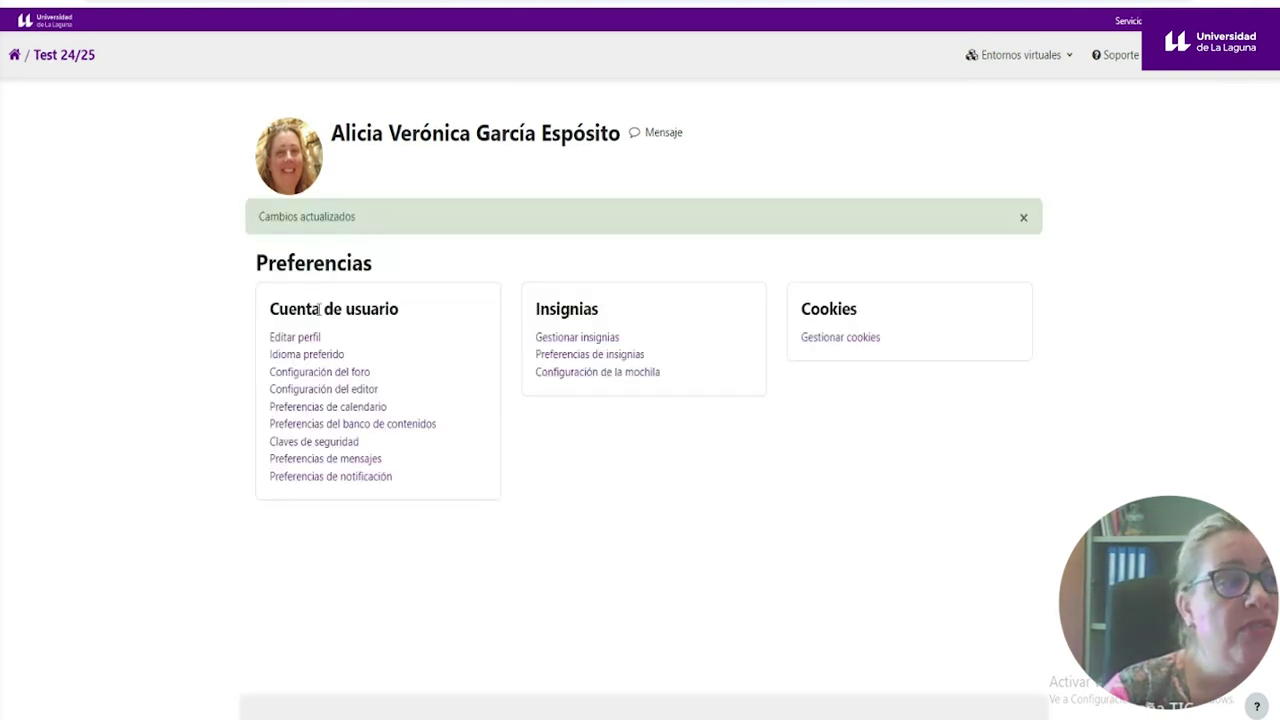
left_click(71, 70)
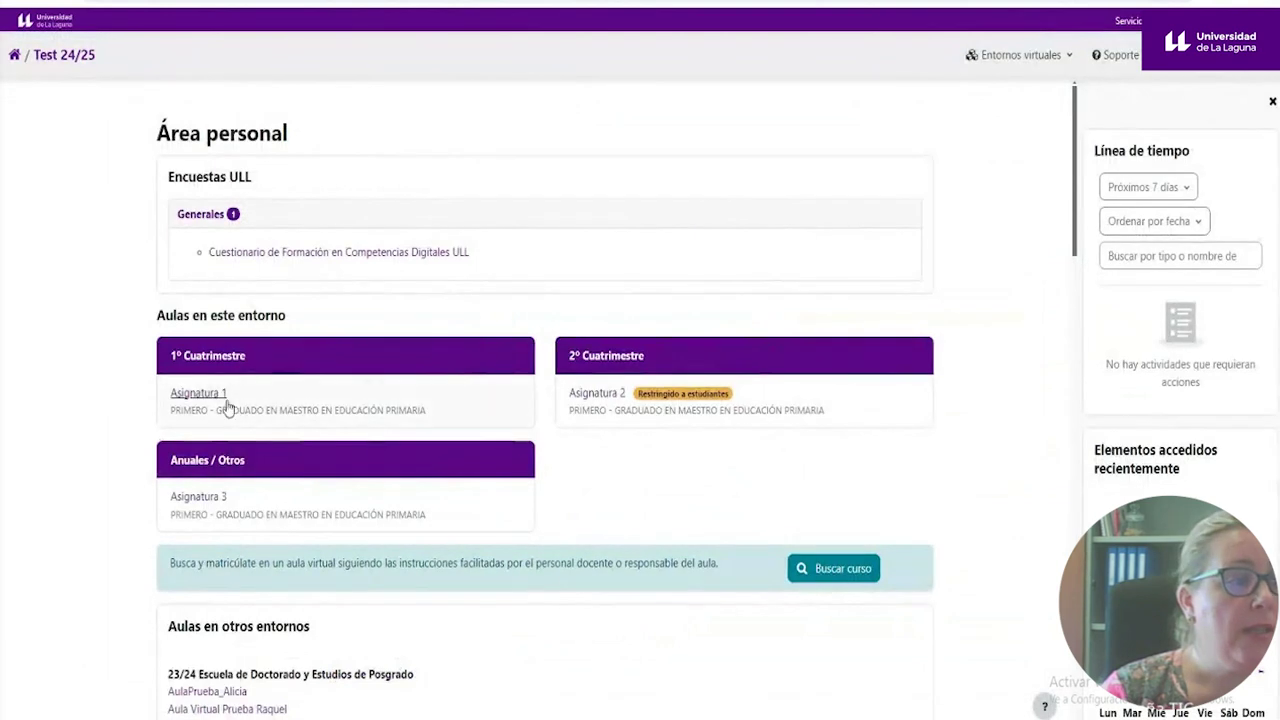
- Open Asignatura 1's Participantes tab, listing one active user with the Docente role
left_click(211, 394)
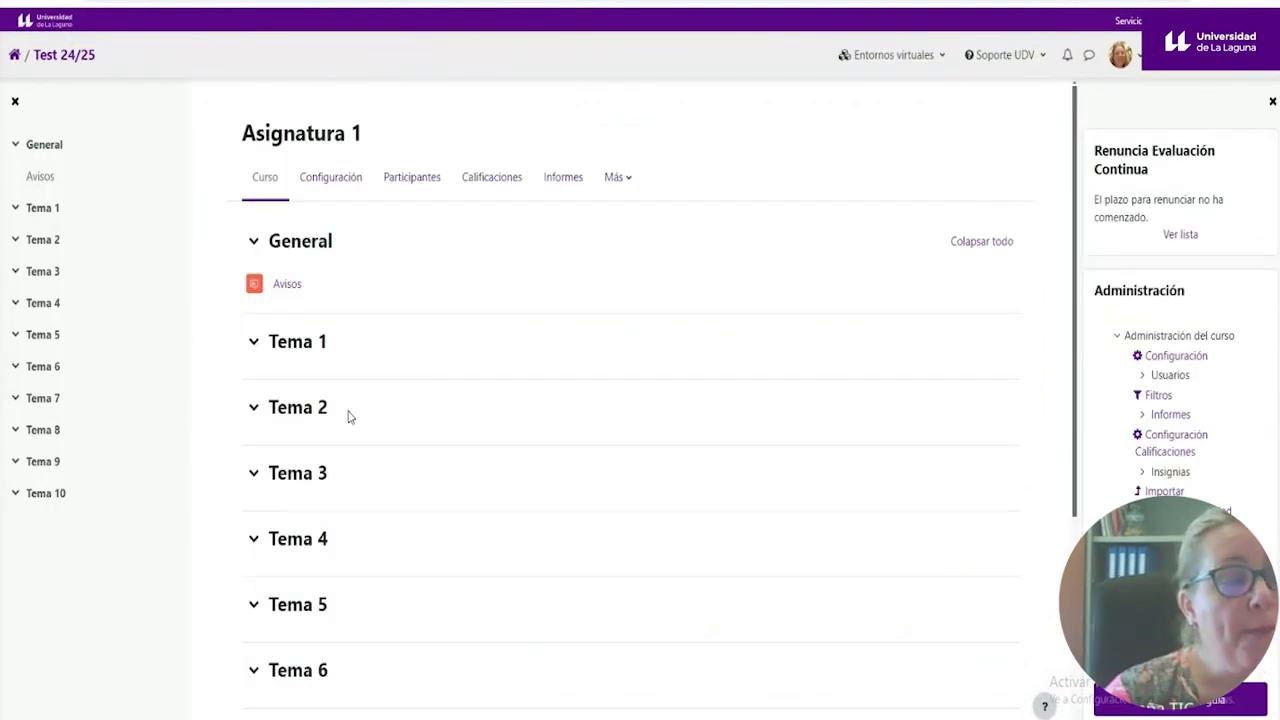
left_click(405, 192)
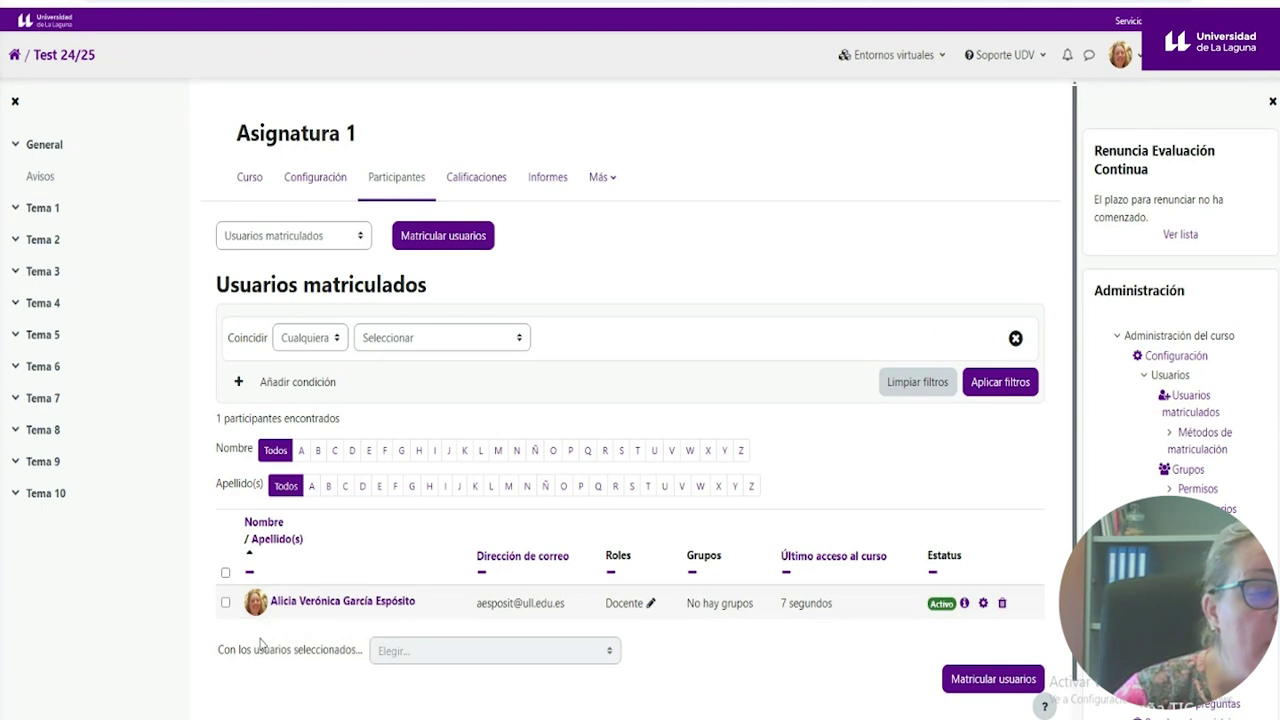
mouse_move(255, 618)
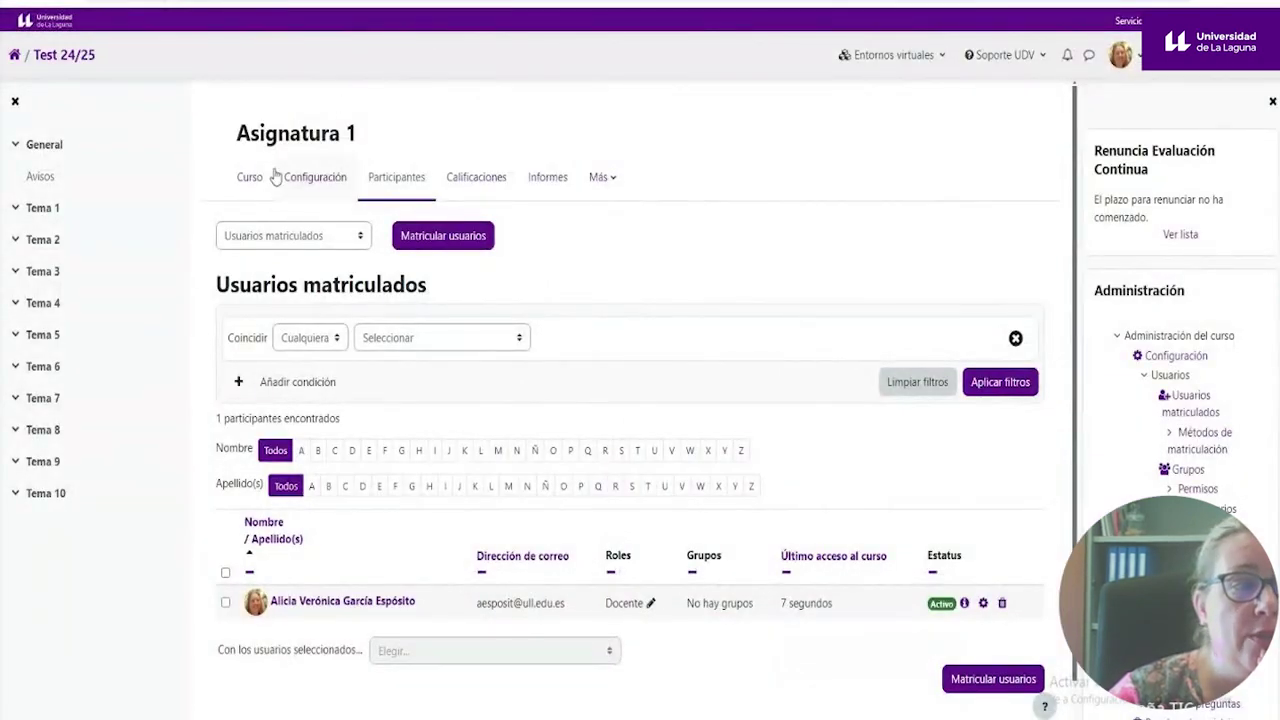
- Go to Asignatura 1's Banco de contenido through the Curso tab's Más menu
left_click(251, 178)
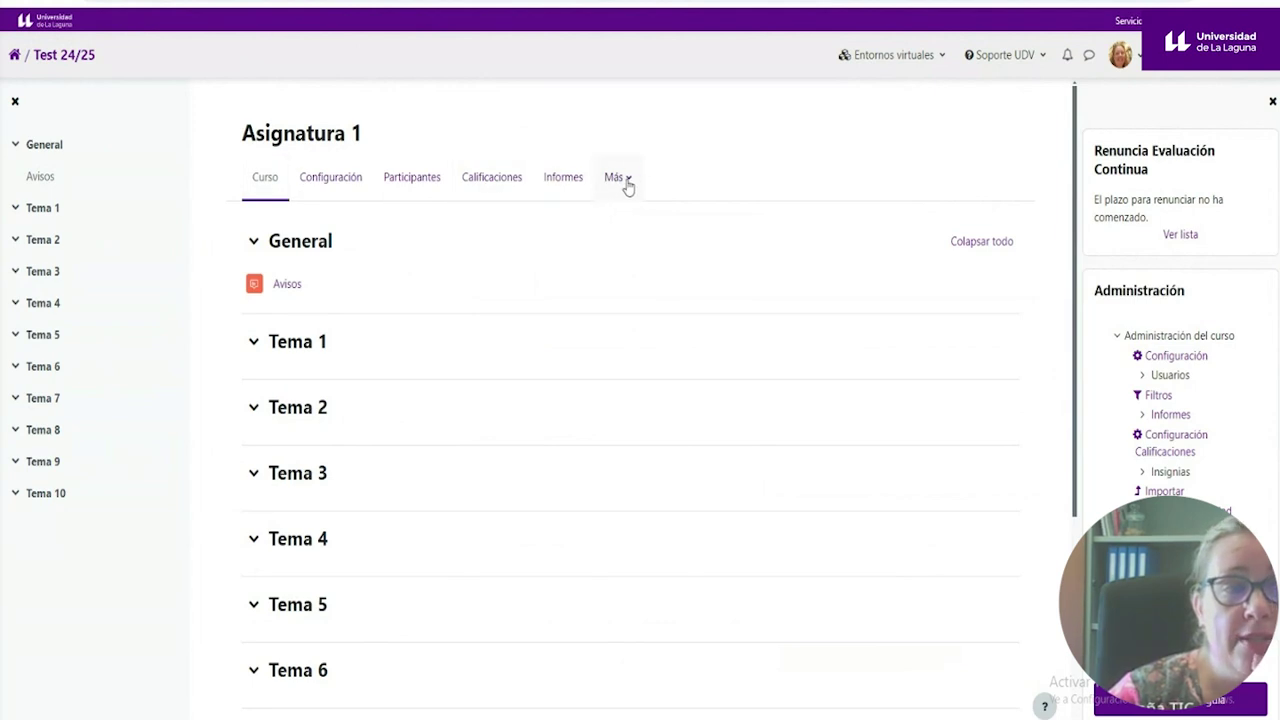
left_click(624, 182)
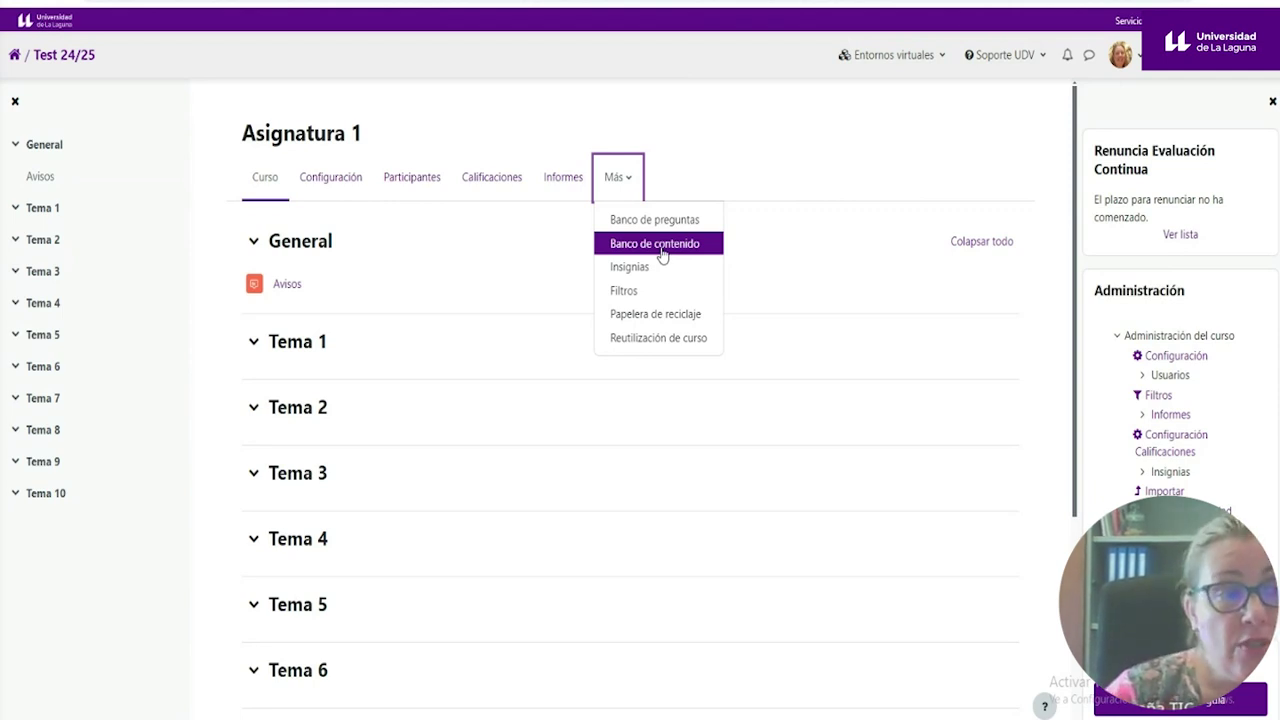
left_click(661, 252)
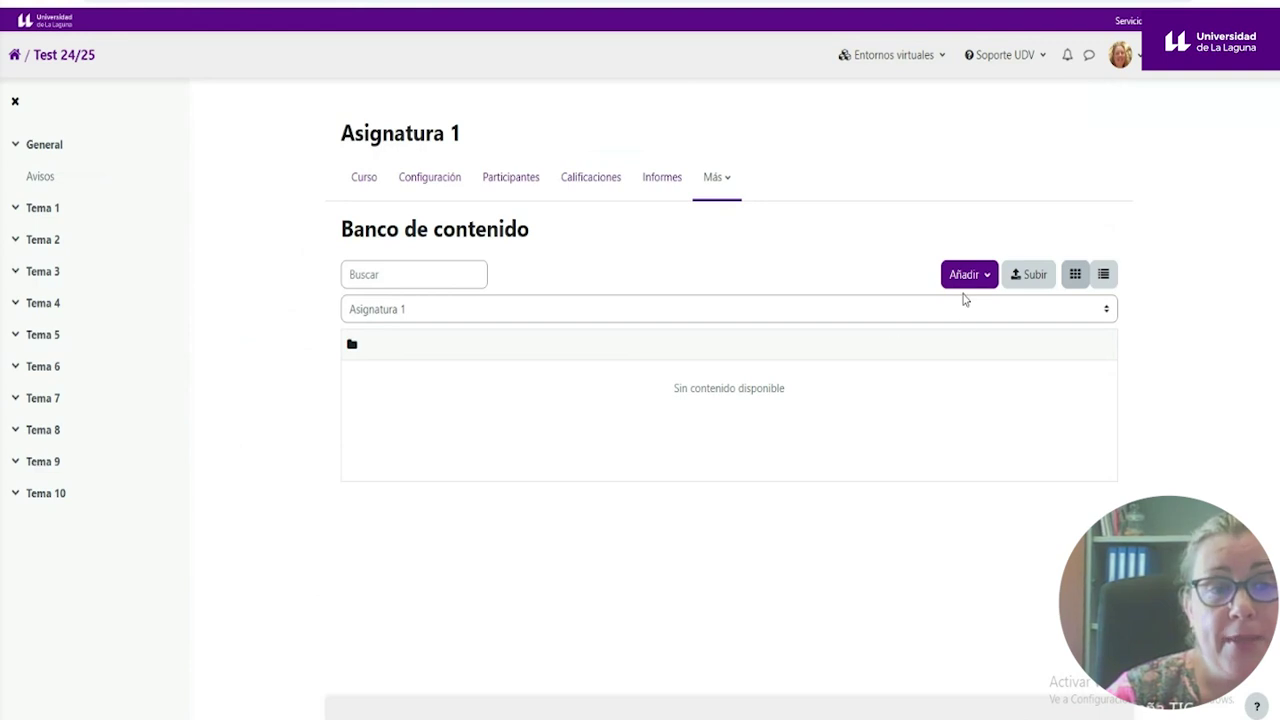
- Browse the Añadir list of H5P content types, then close it
left_click(990, 284)
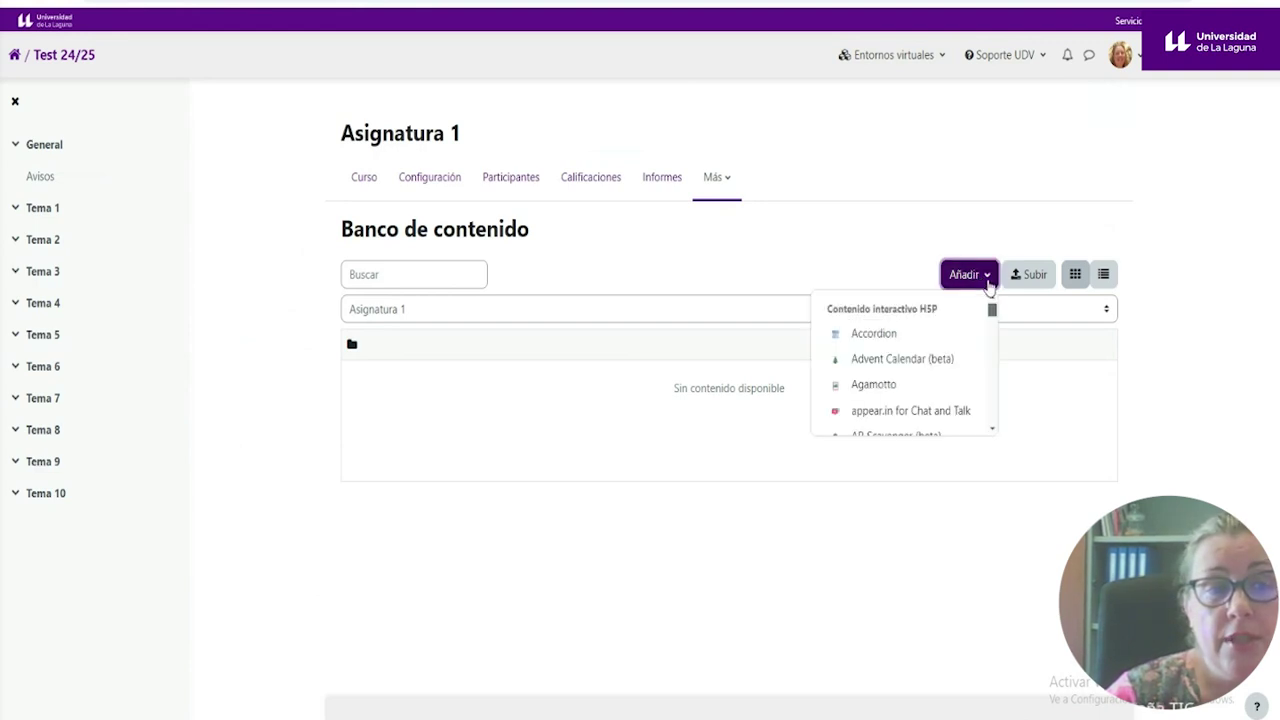
mouse_move(993, 310)
left_mouse_down()
mouse_move(990, 430)
mouse_move(993, 309)
left_mouse_up()
left_click(790, 228)
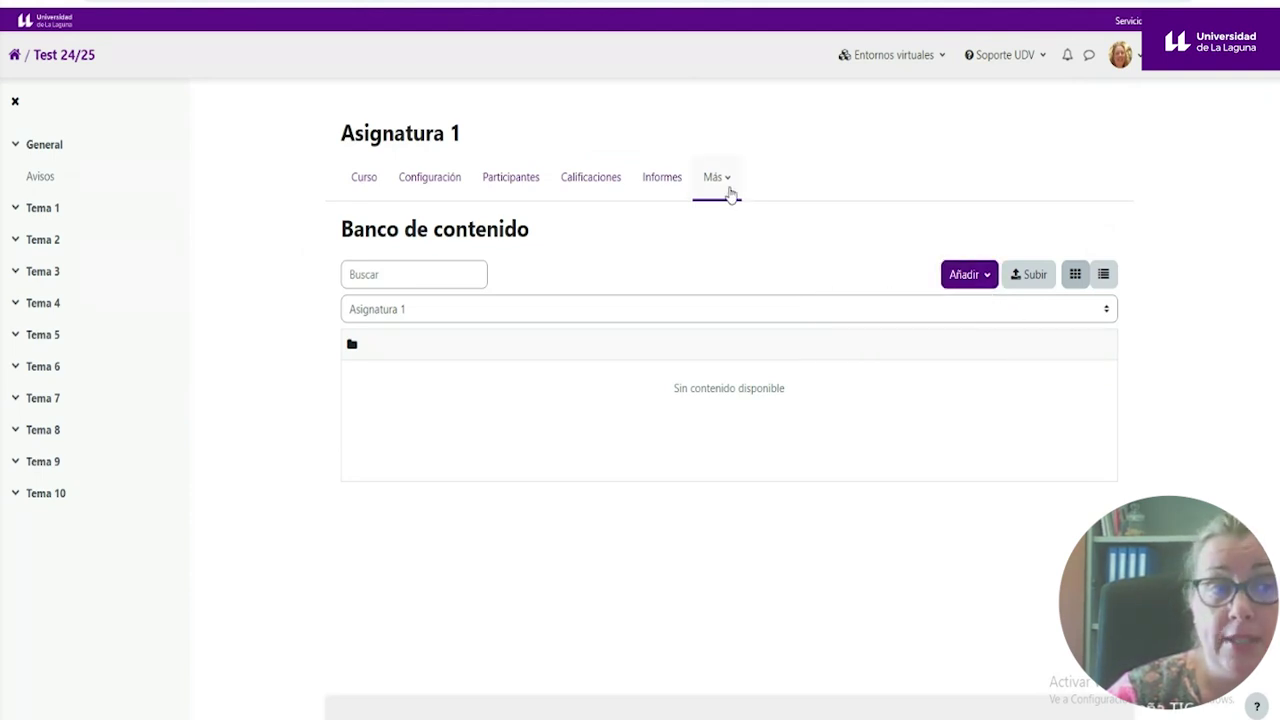
left_click(716, 182)
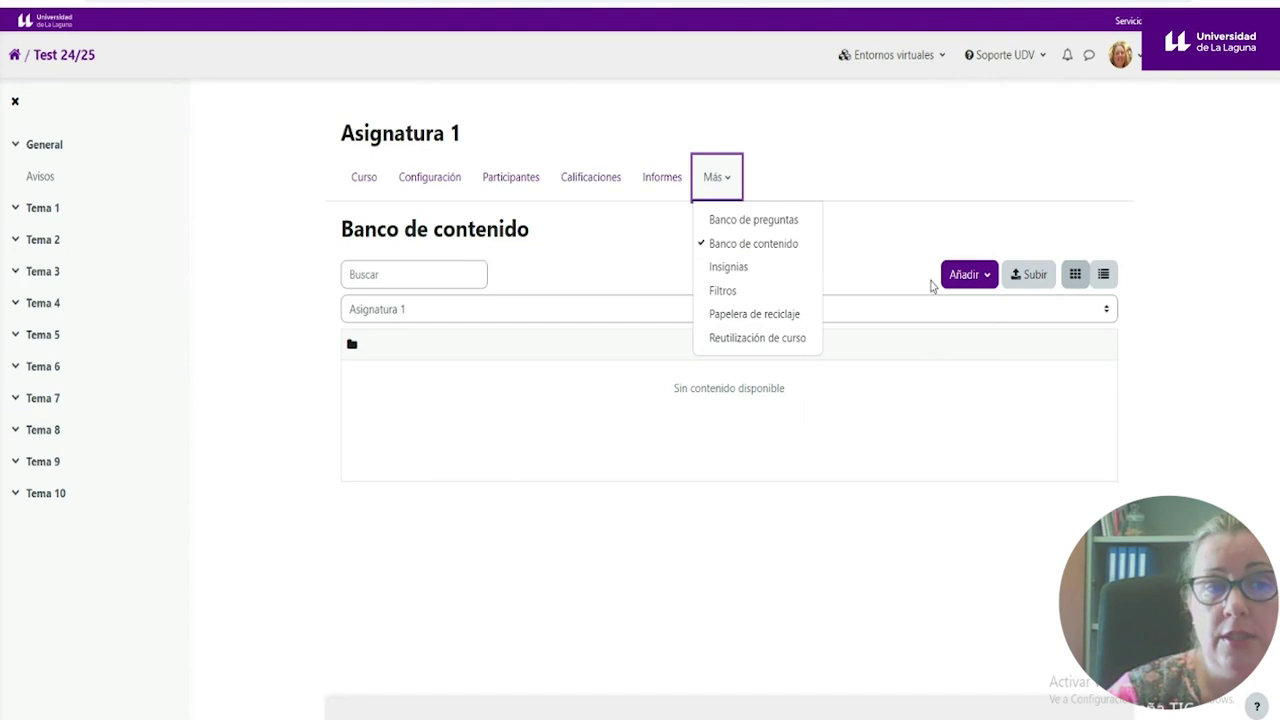
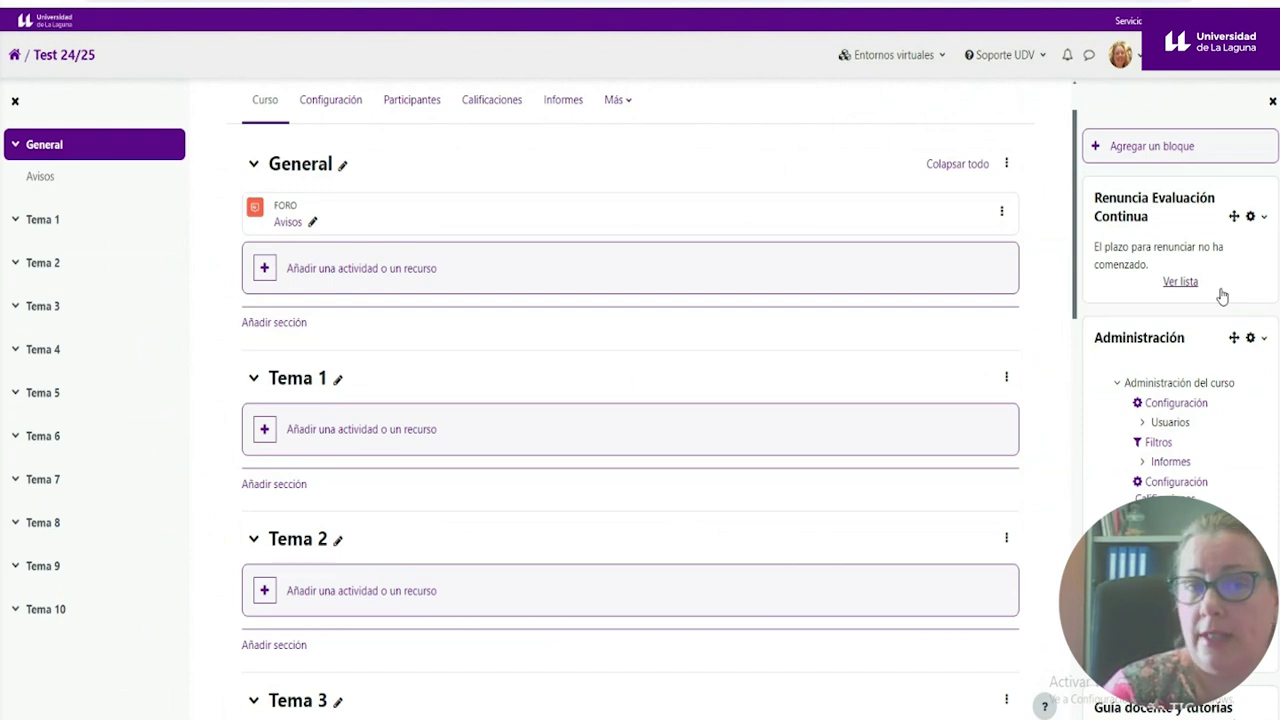
- Hide and reopen the block drawer, then list addable blocks such as Asistencia, Calendario, SMOWL and Texto
left_click(1272, 101)
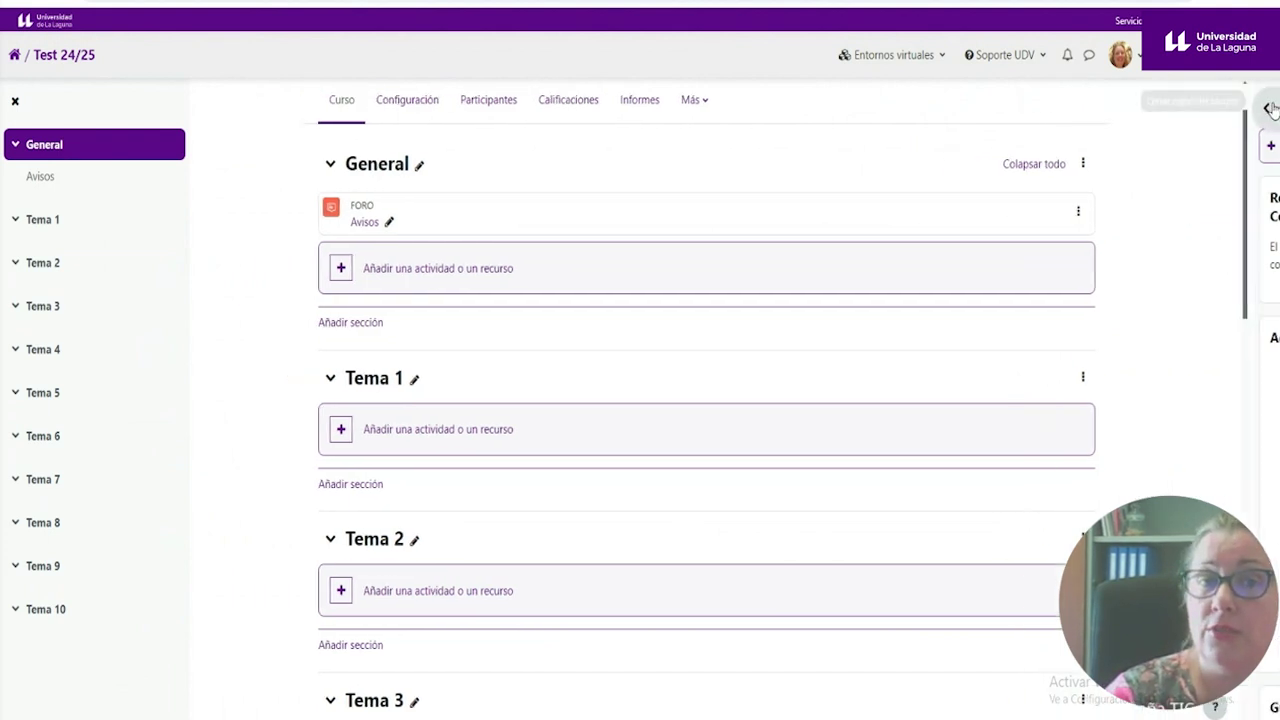
left_click(1269, 108)
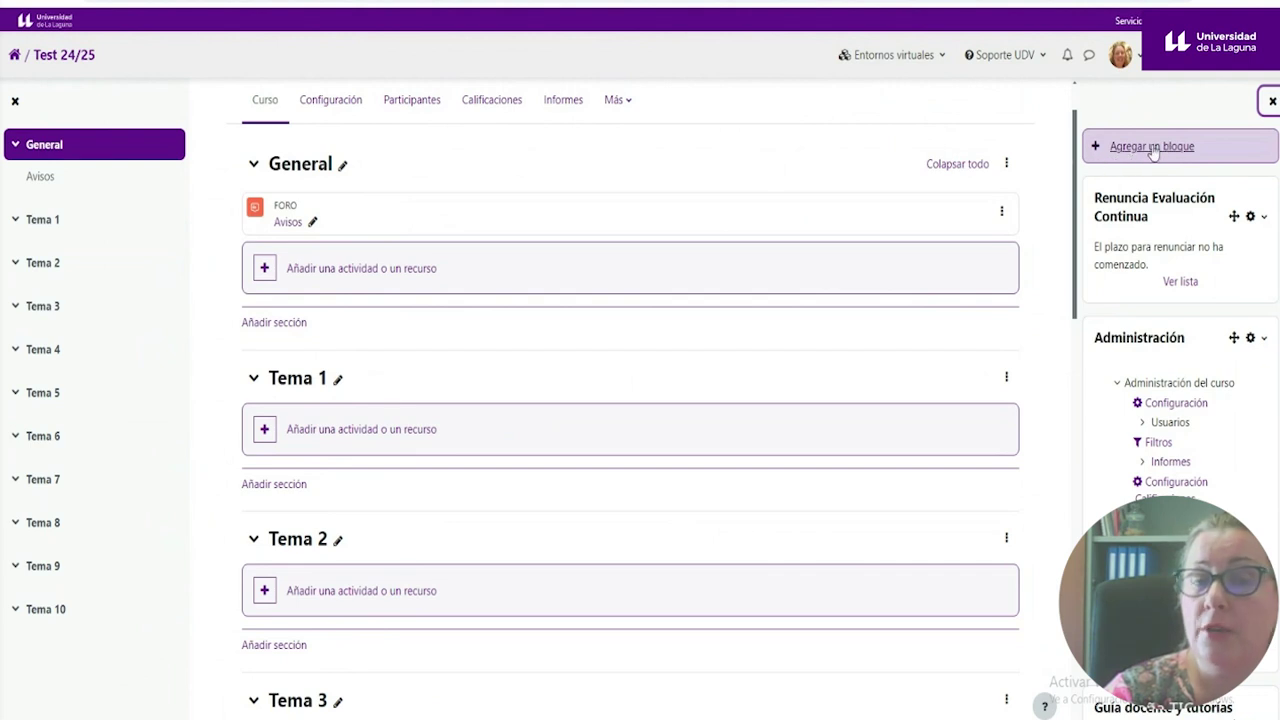
left_click(1155, 150)
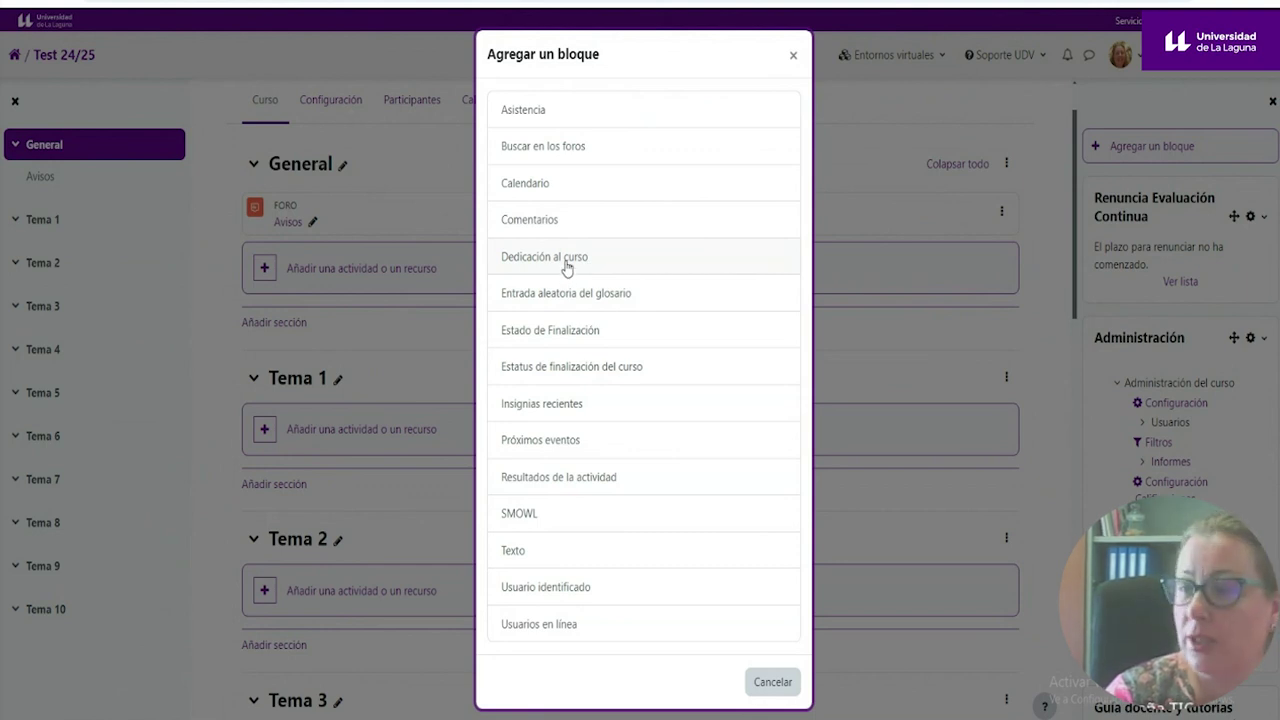
- Close the Agregar un bloque list without adding anything and scroll to the Administración block
left_click(794, 56)
scroll(1098, 268, "down", 2)
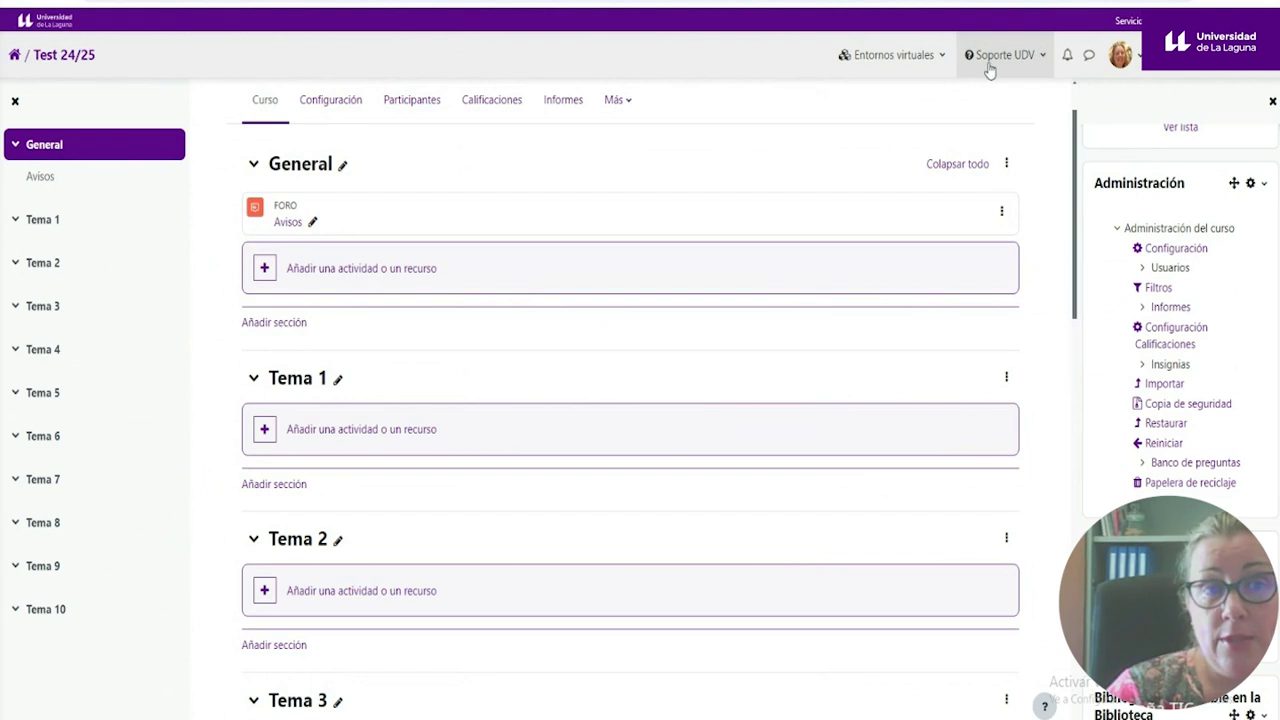
- From Soporte UDV's help resources, open the virtual classroom backup and restoration procedure presentation
left_click(1040, 60)
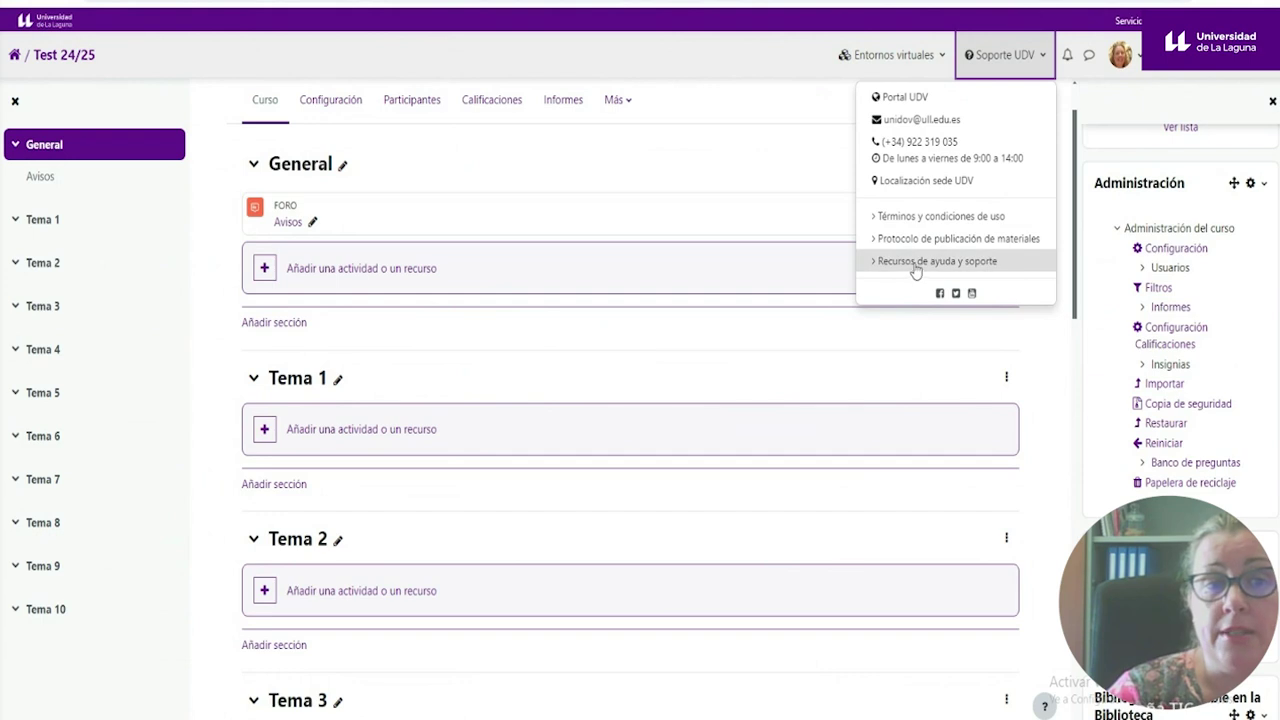
left_click(958, 262)
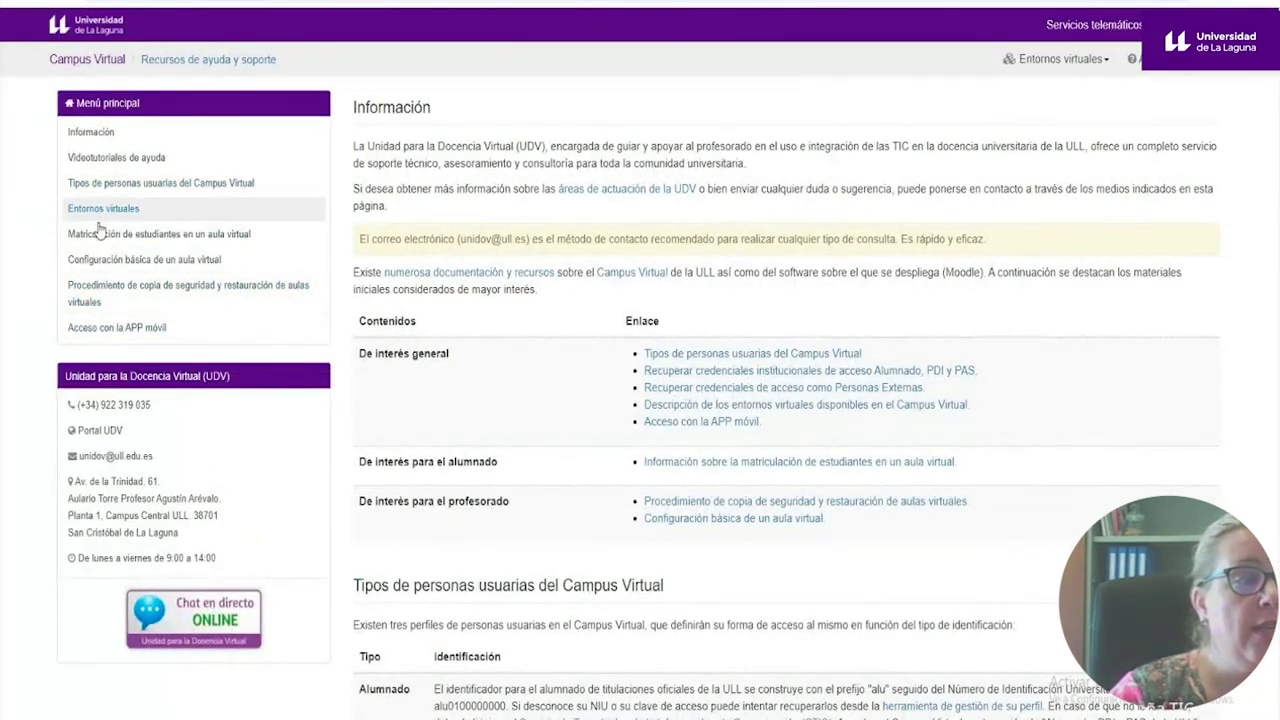
left_click(201, 293)
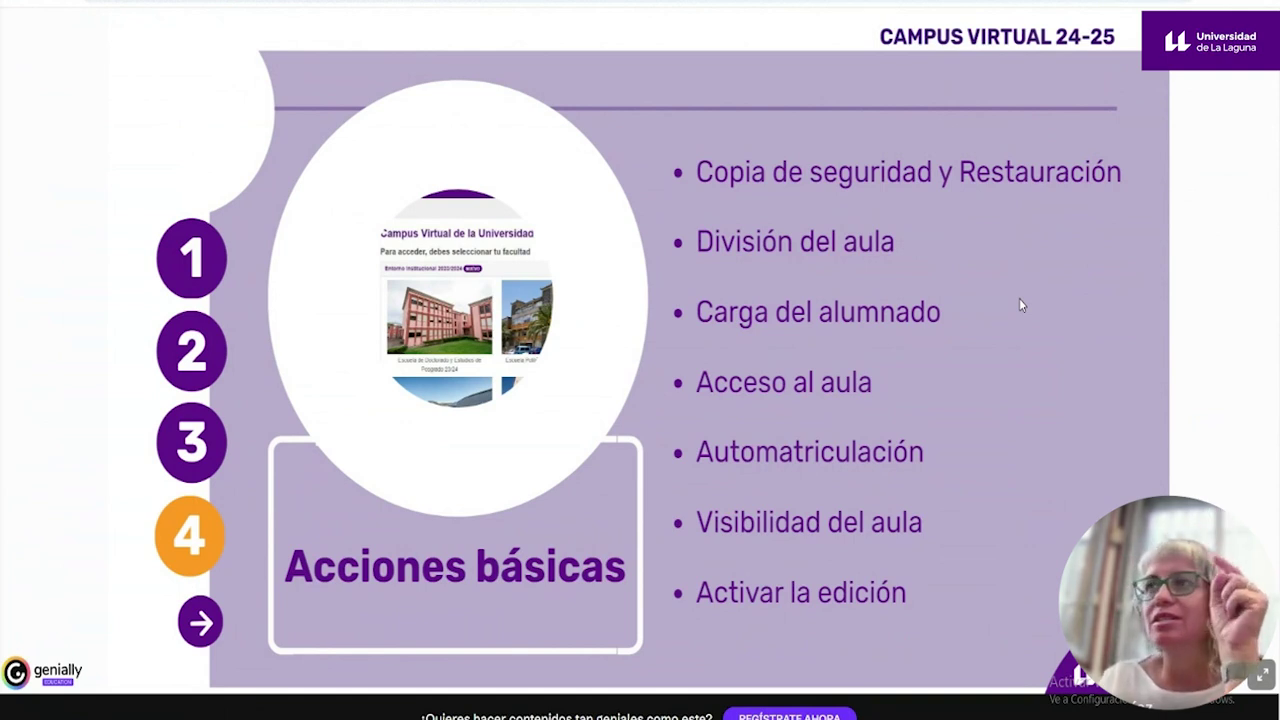
- Switch back to the Asignatura 1 course page in the browser and scroll up to its header
key("alt+Tab")
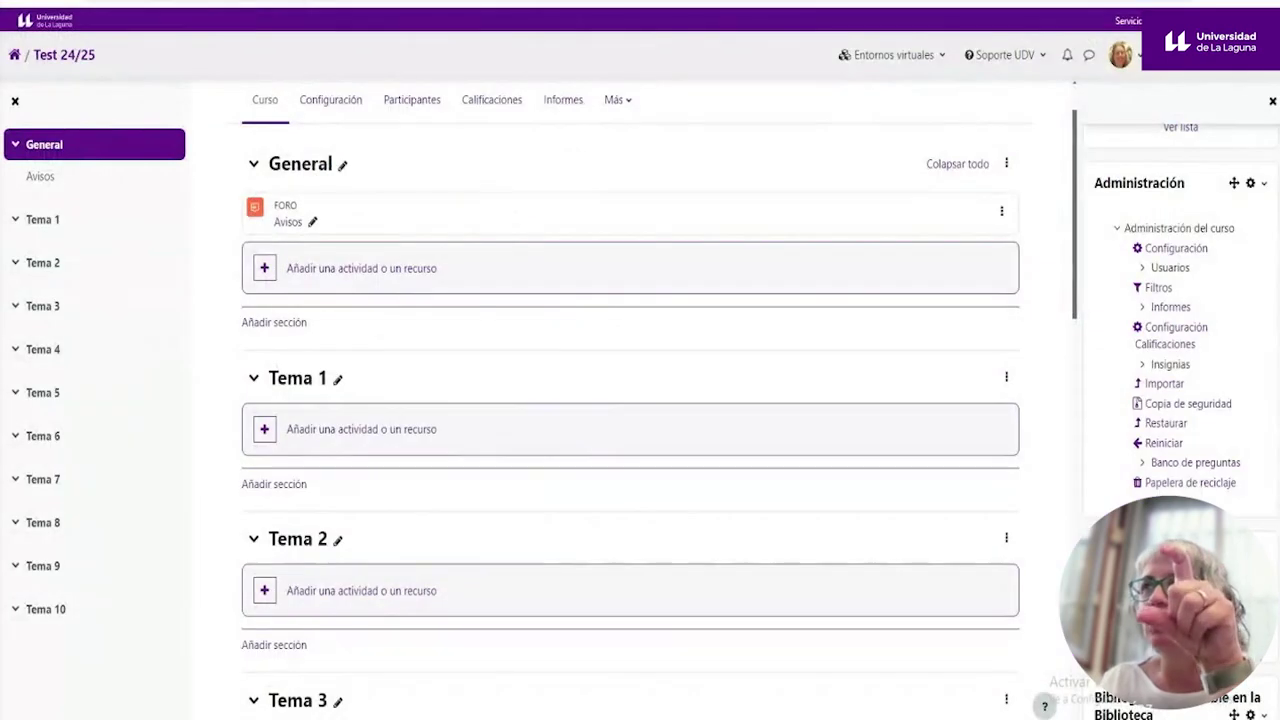
scroll(643, 208, "up", 1)
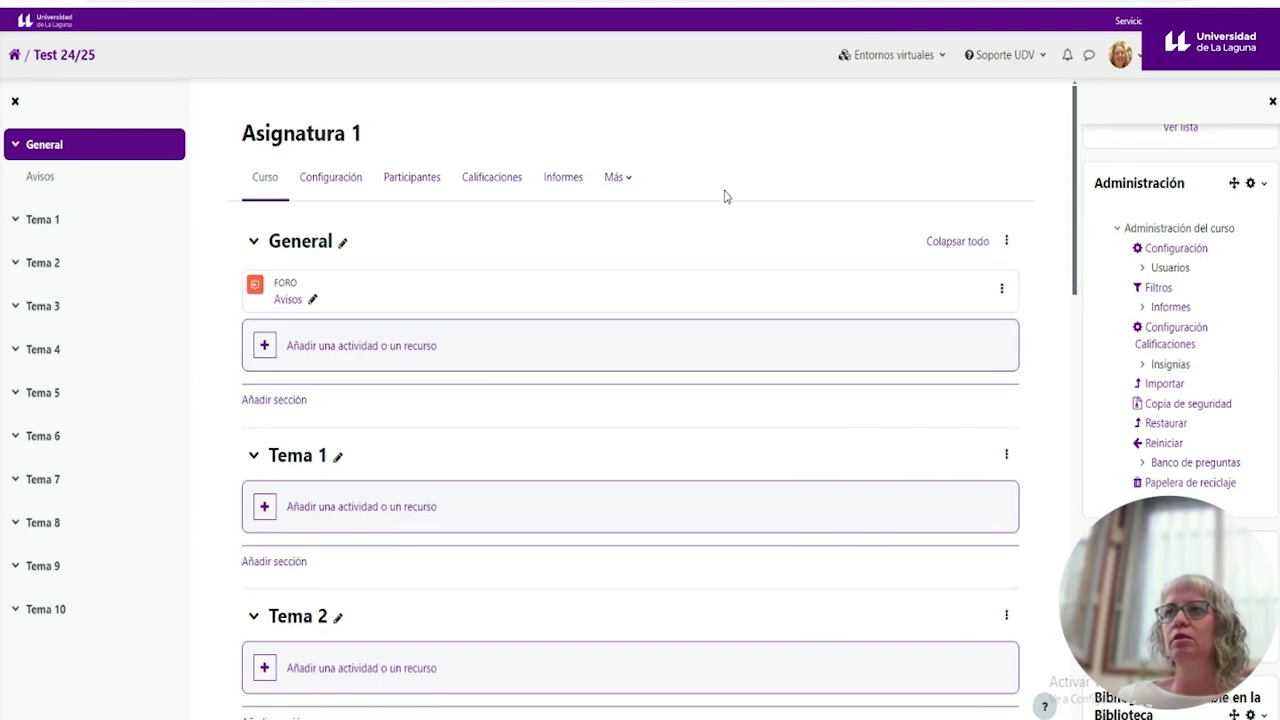
- Open the course's question bank and view its Importar form for importing questions from a file
left_click(624, 187)
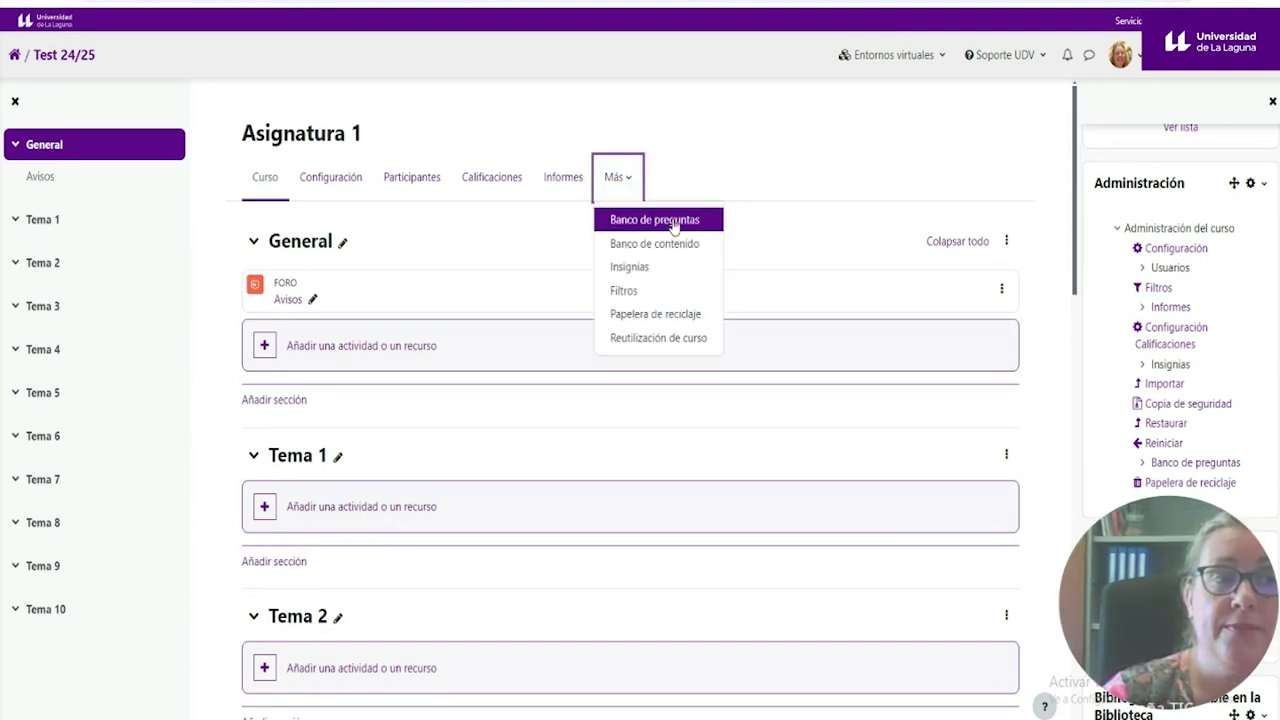
left_click(674, 222)
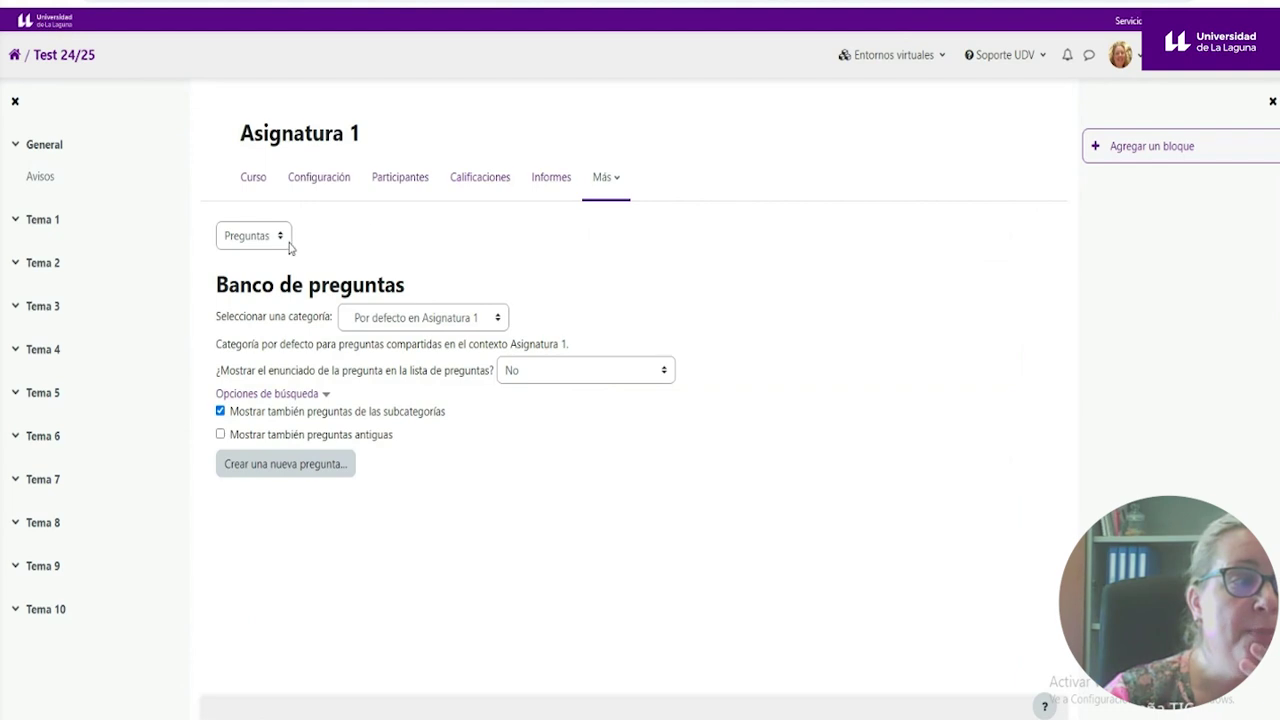
left_click(283, 240)
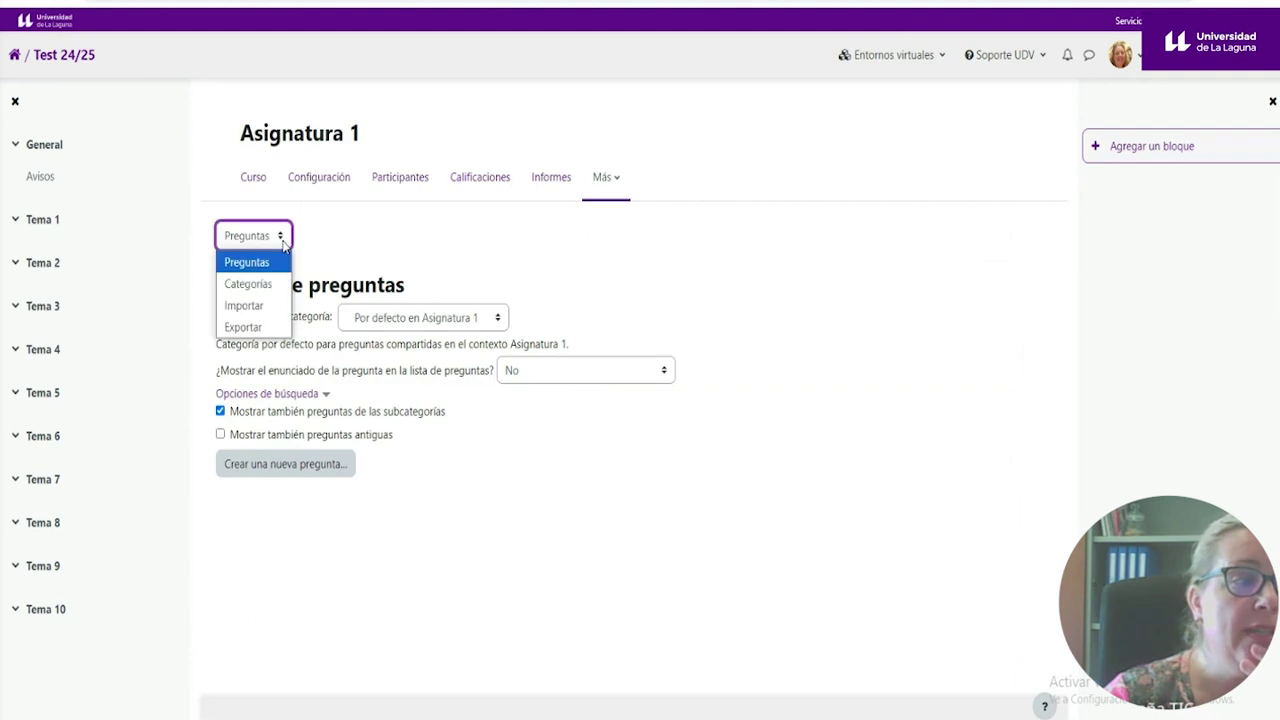
left_click(257, 305)
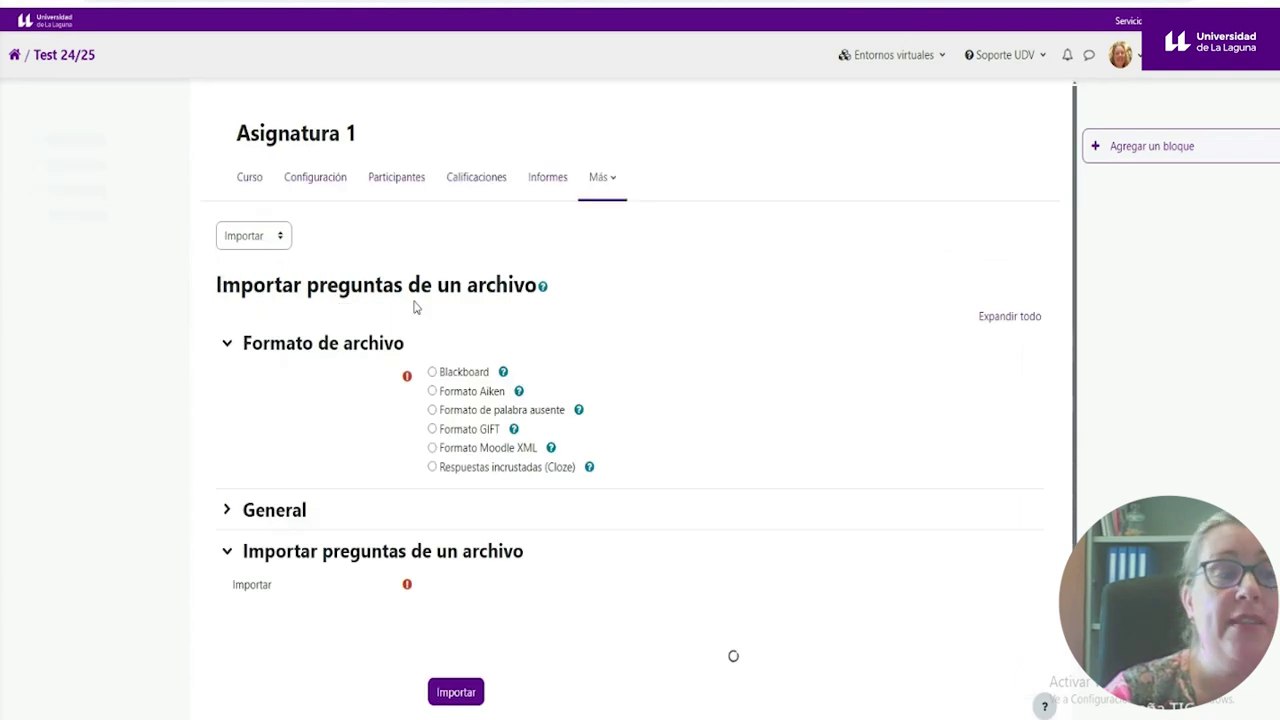
scroll(700, 450, "down", 2)
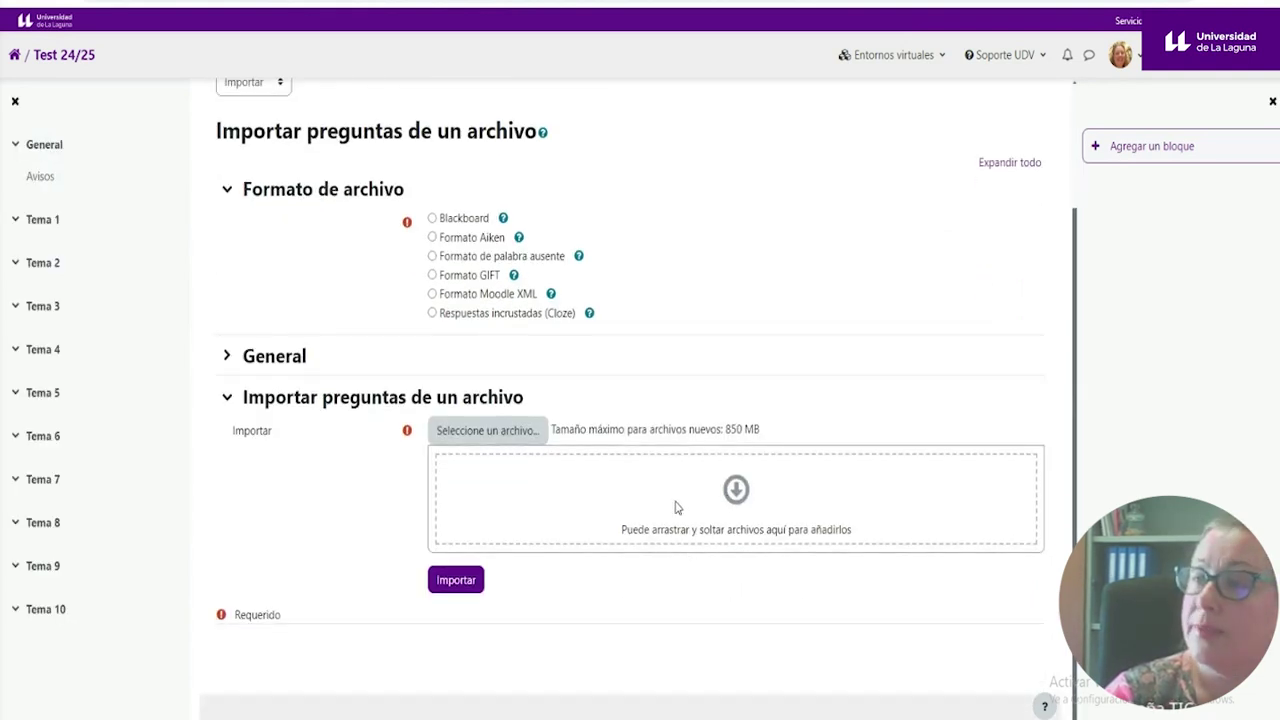
scroll(675, 508, "up", 3)
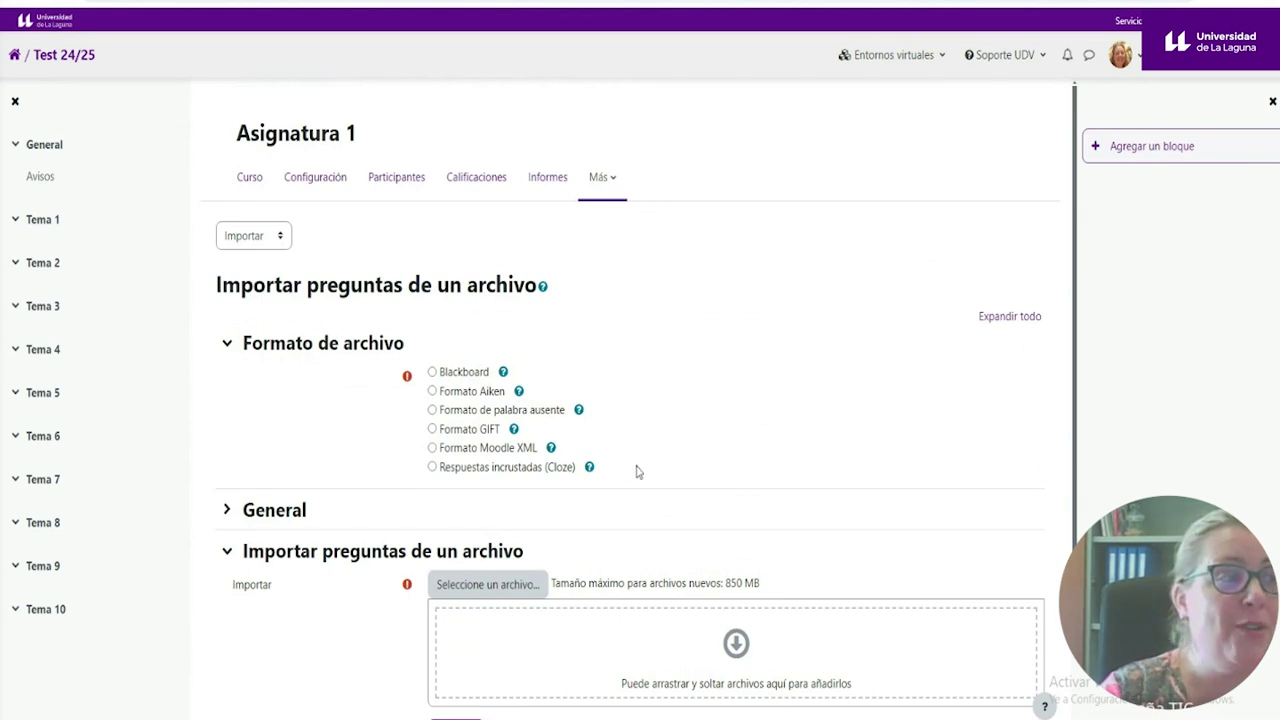
- Return to the course page, then to the Campus Virtual ULL tab and the Acciones básicas slide
left_click(250, 178)
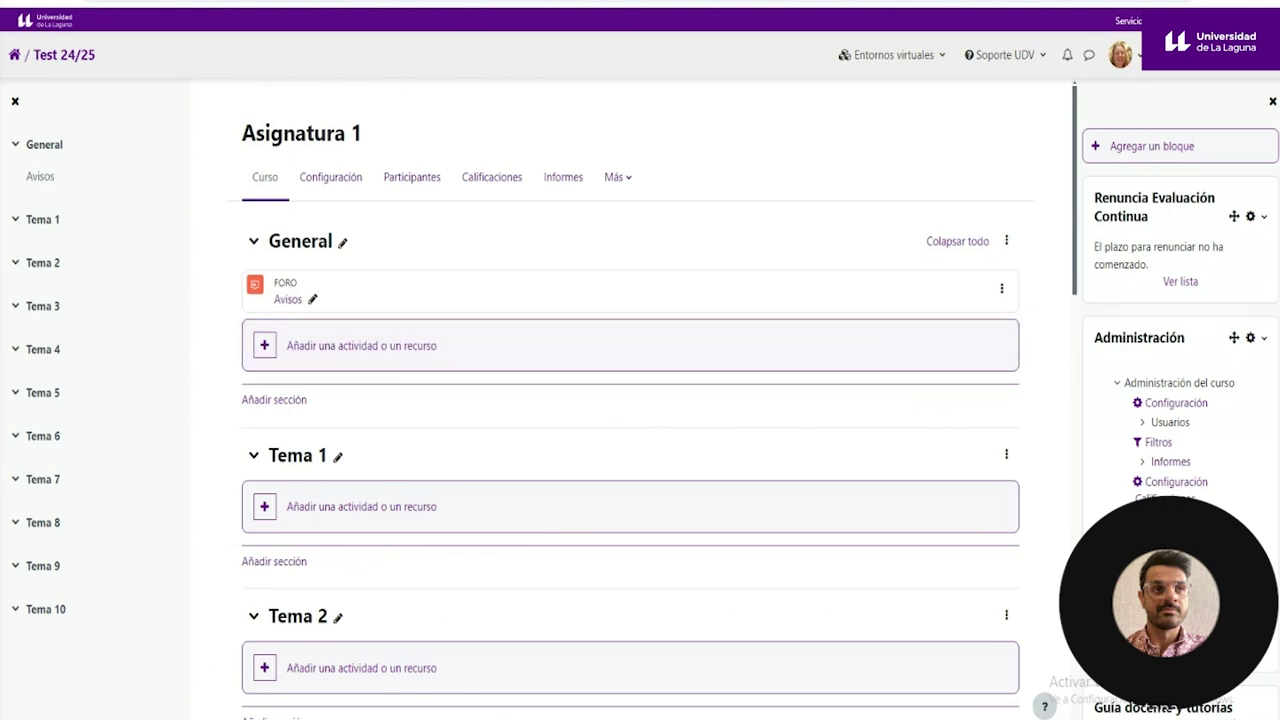
left_click(584, 4)
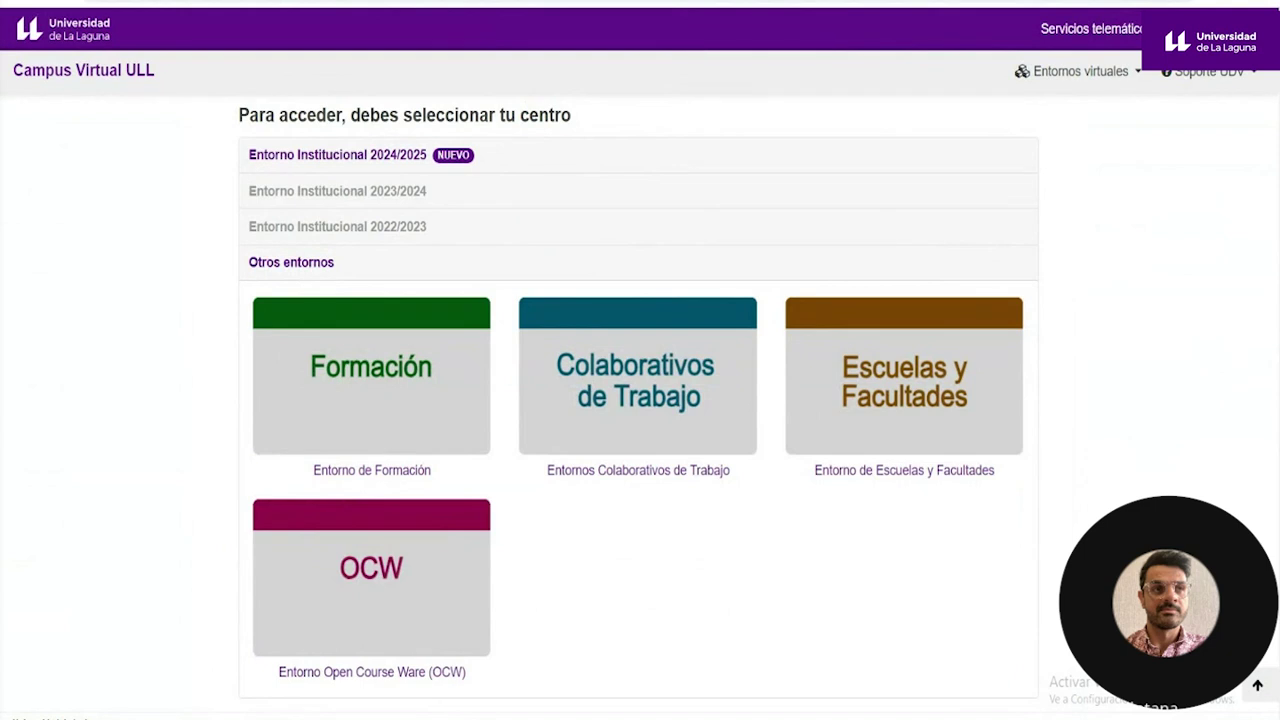
key("ctrl+Tab")
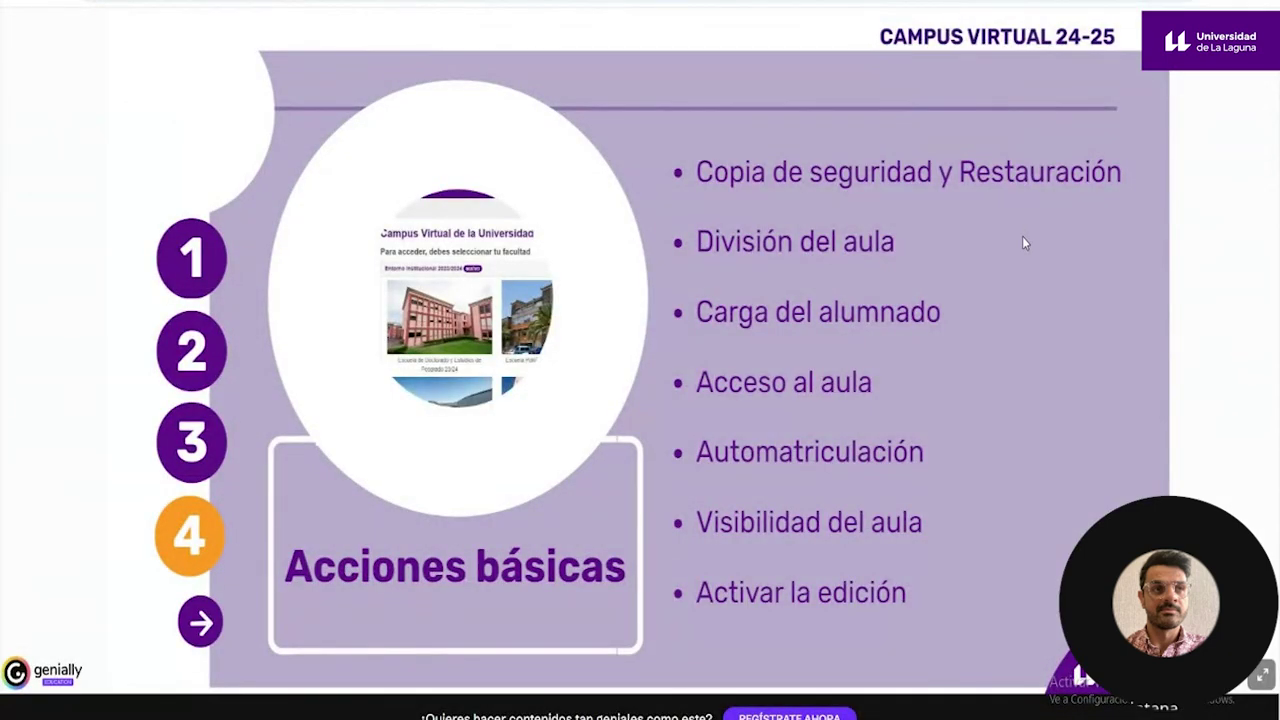
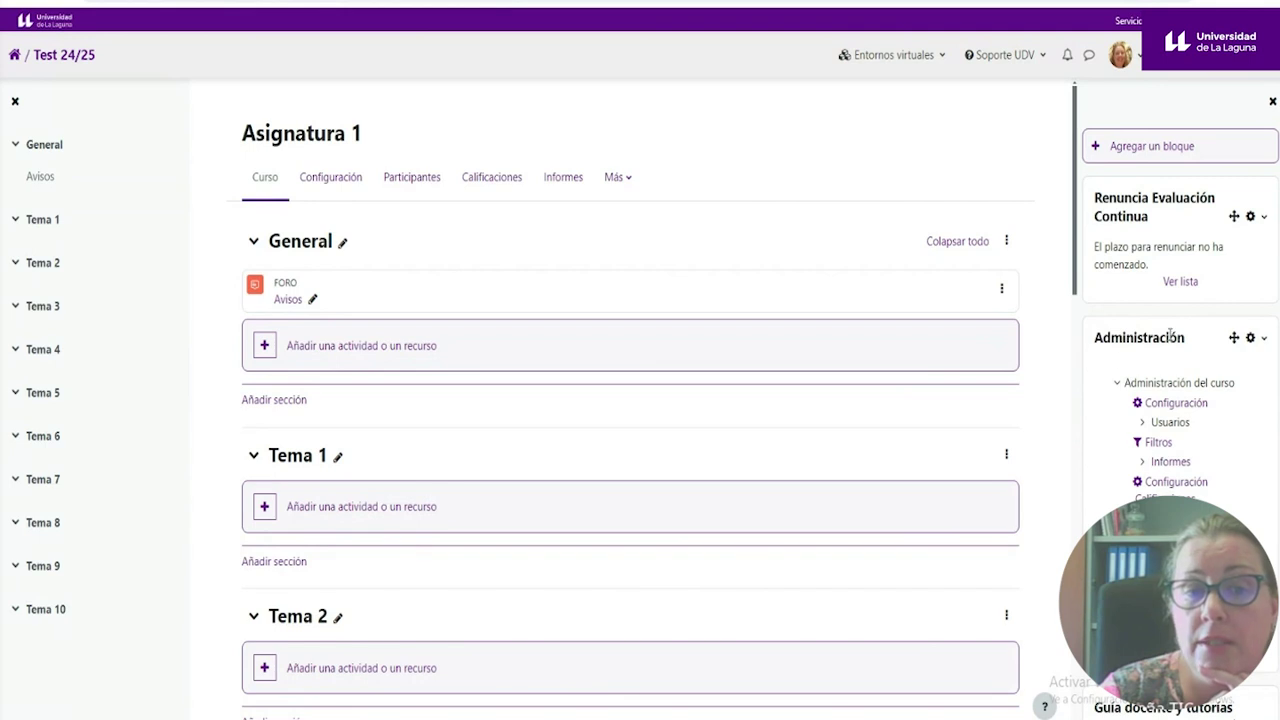
- Open Asignatura 1's enrolment methods and toggle Auto-matriculación (Estudiante) off and back on
left_click(1180, 424)
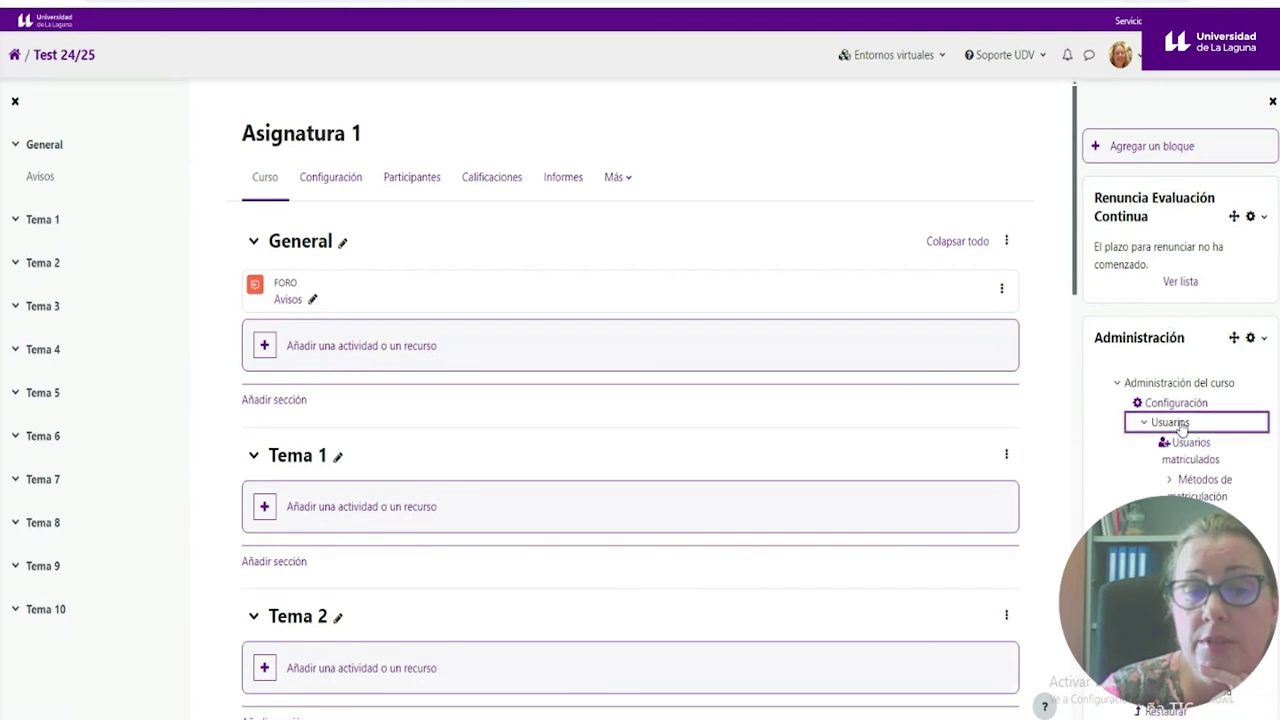
left_click(1204, 482)
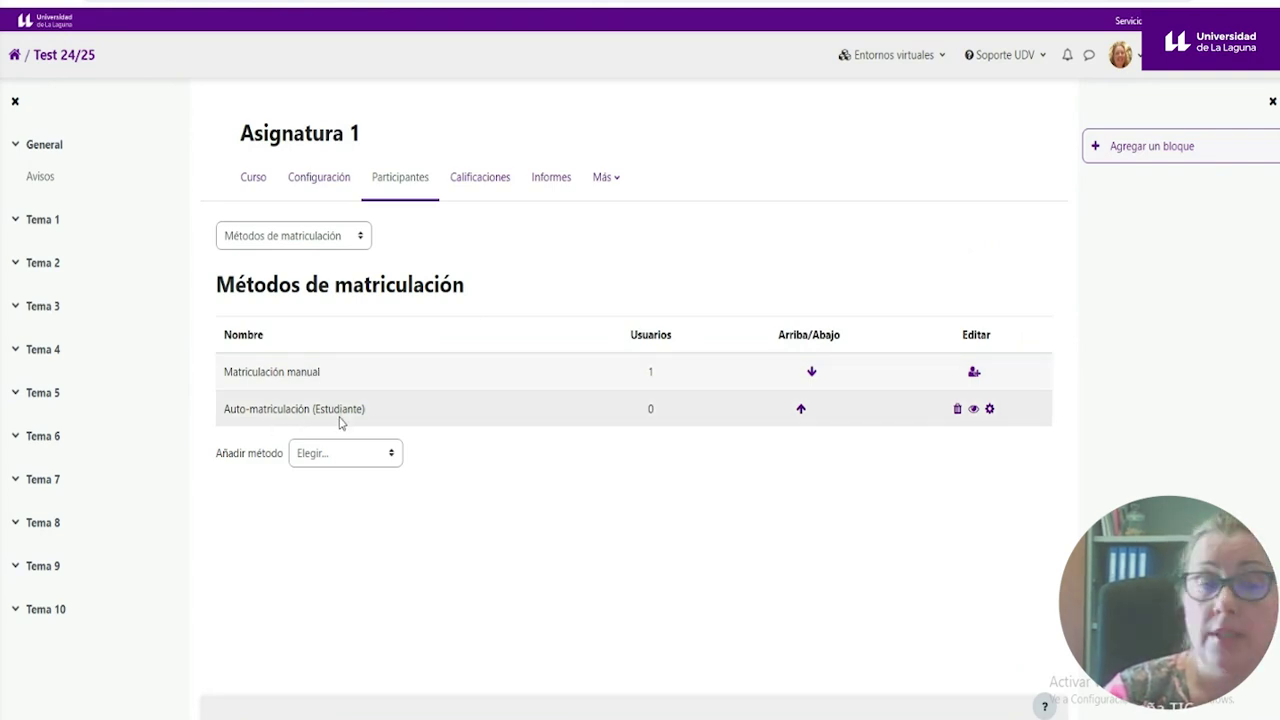
left_click(973, 411)
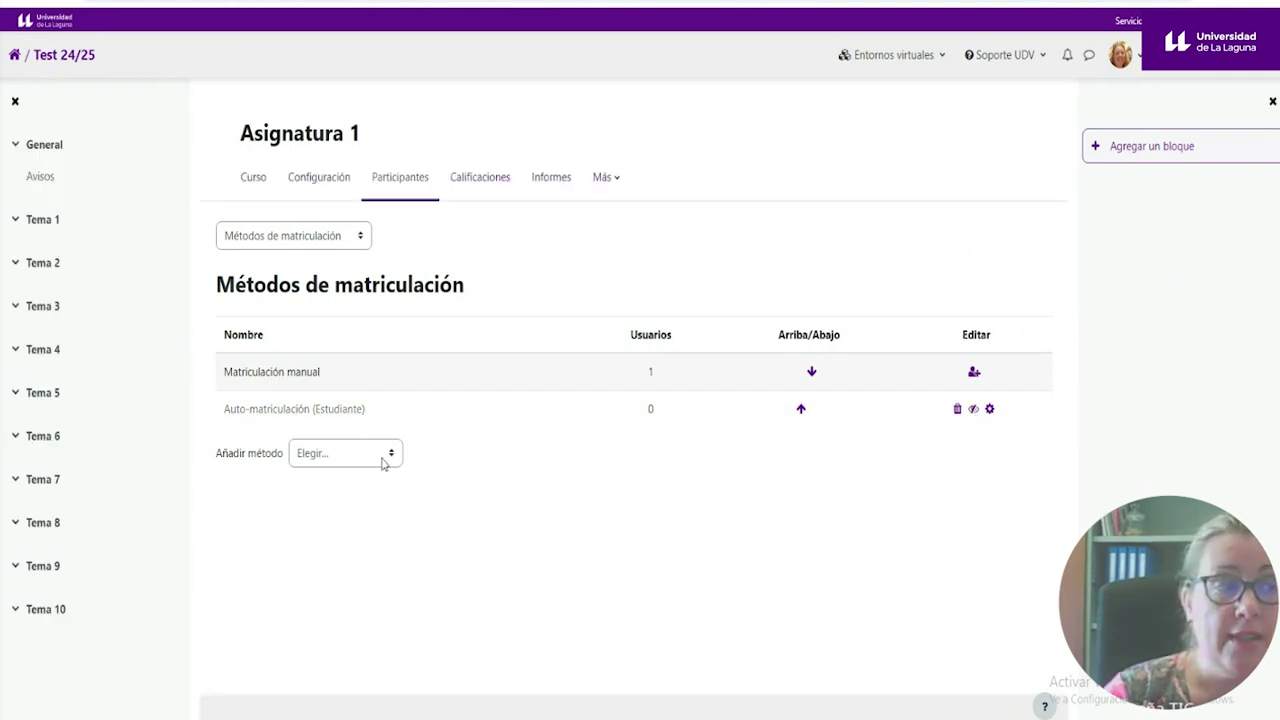
left_click(975, 412)
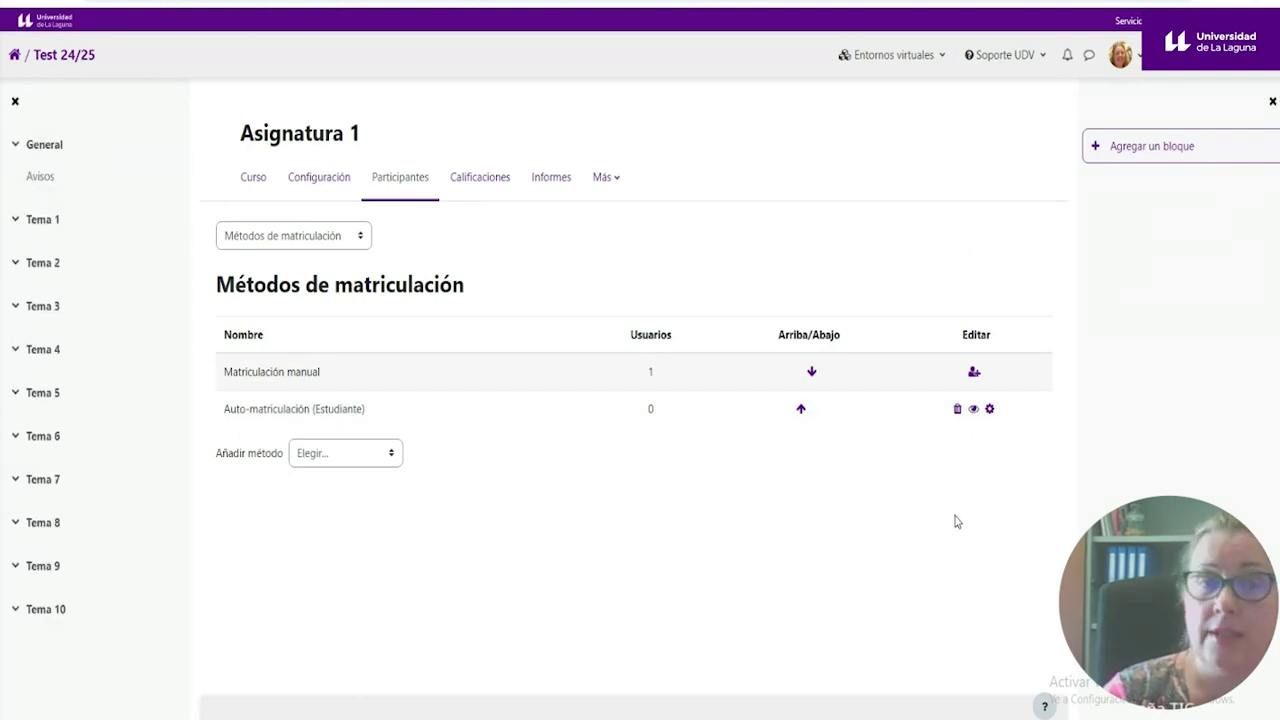
- Enter an enrolment key in the Auto-matriculación settings and save the changes
left_click(989, 410)
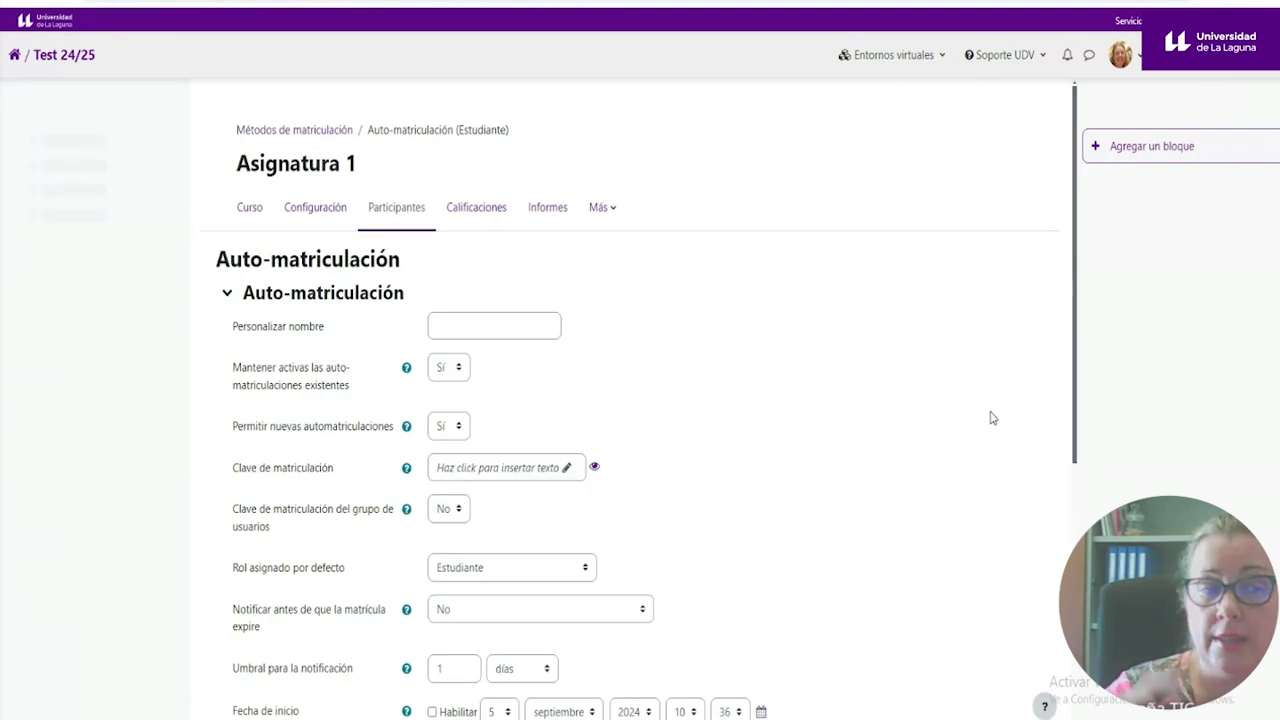
left_click(448, 469)
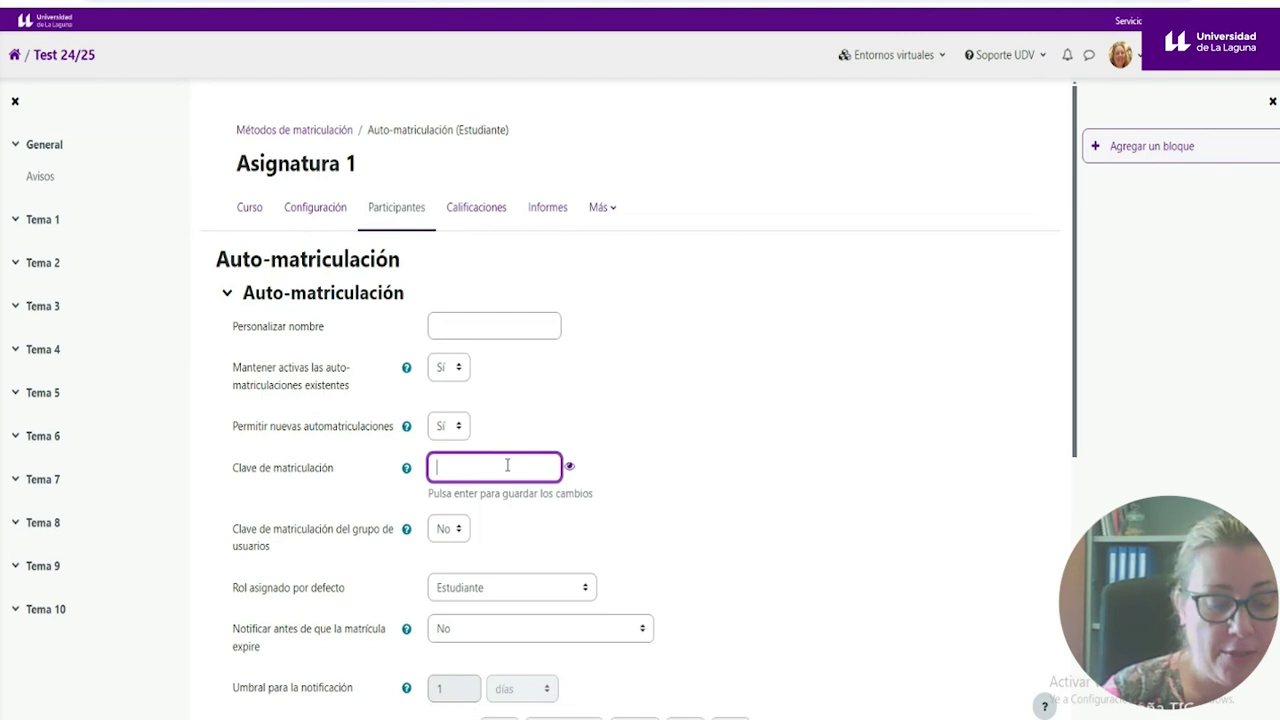
type("1234")
scroll(505, 475, "down", 4)
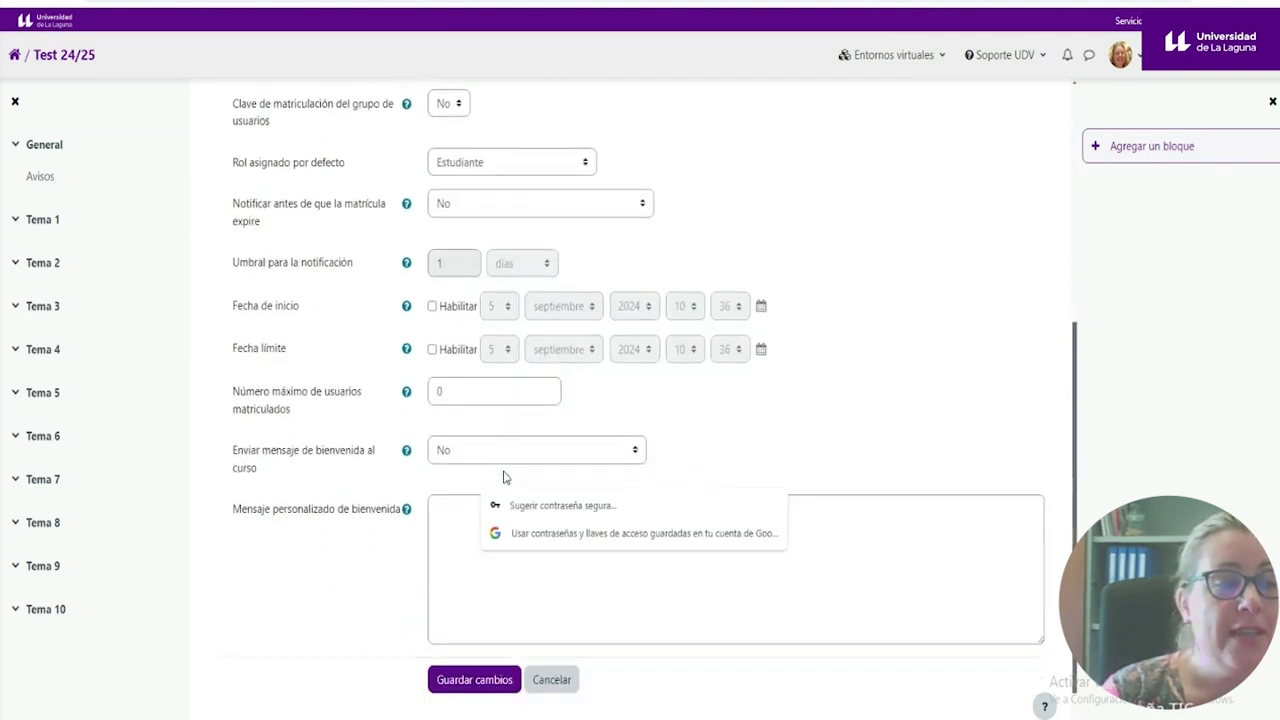
left_click(474, 680)
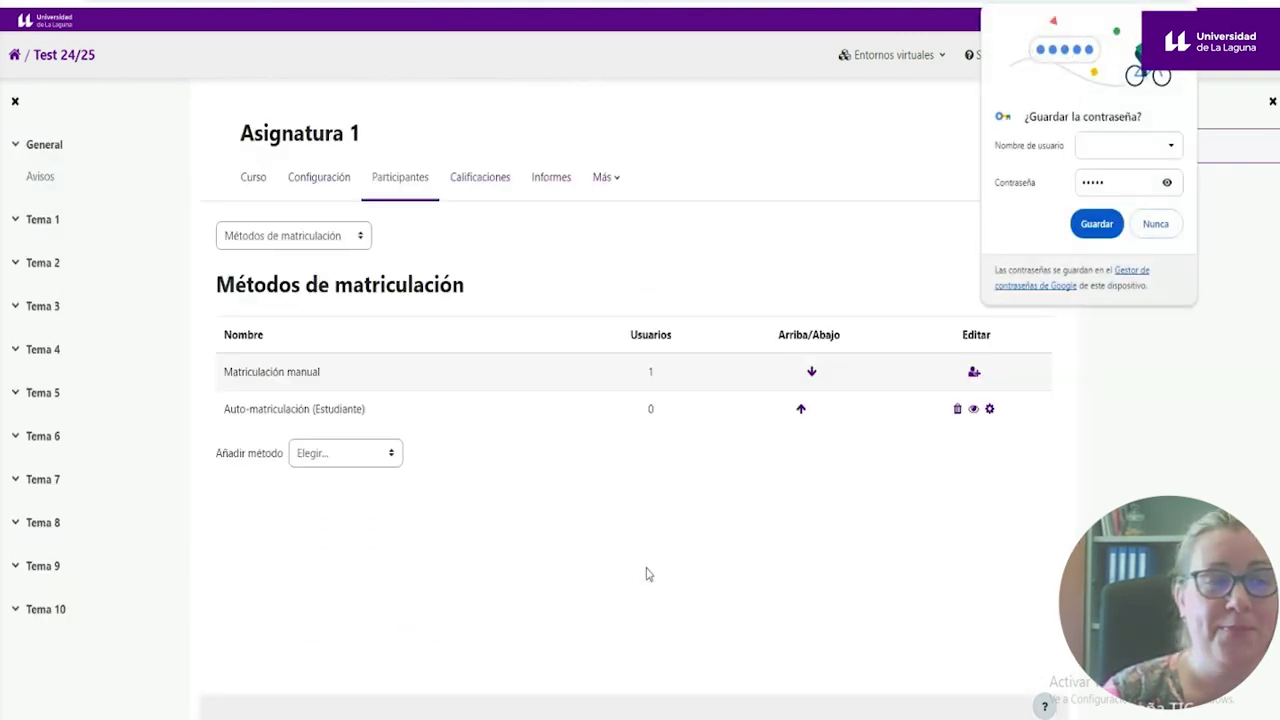
- Choose Nunca on Chrome's save-password prompt and view the Participantes list
left_click(1158, 221)
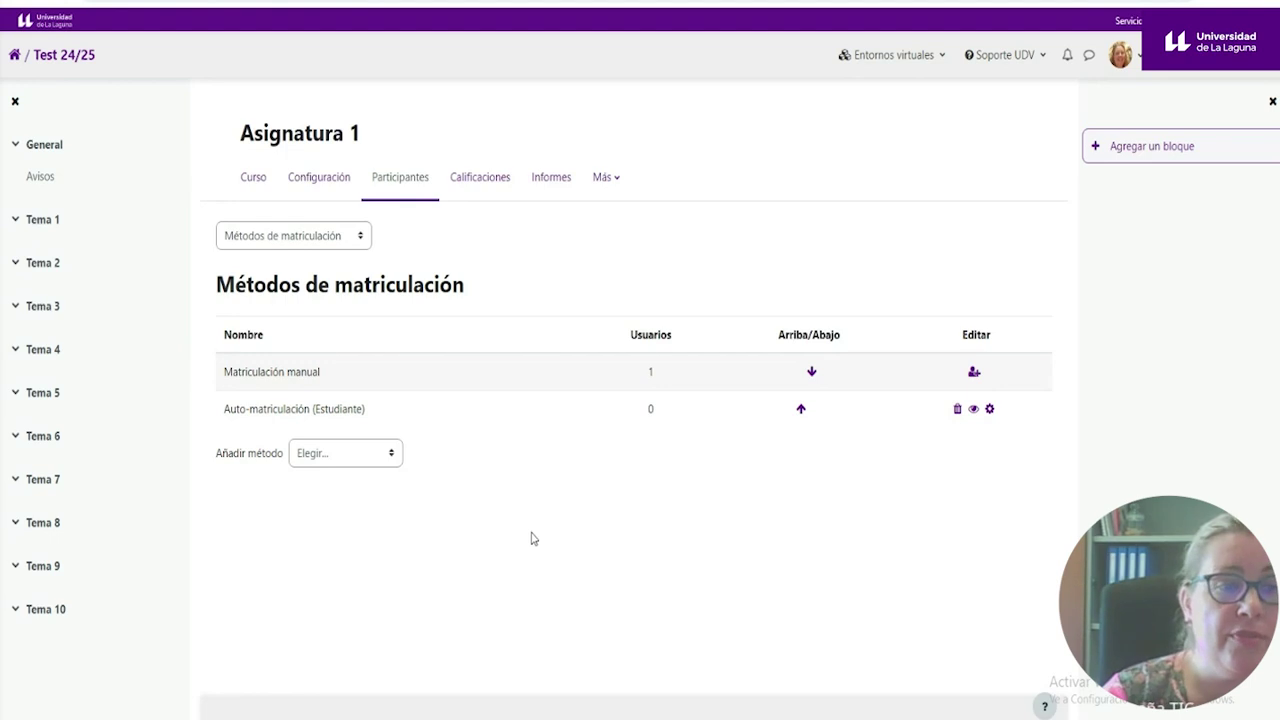
left_click(399, 184)
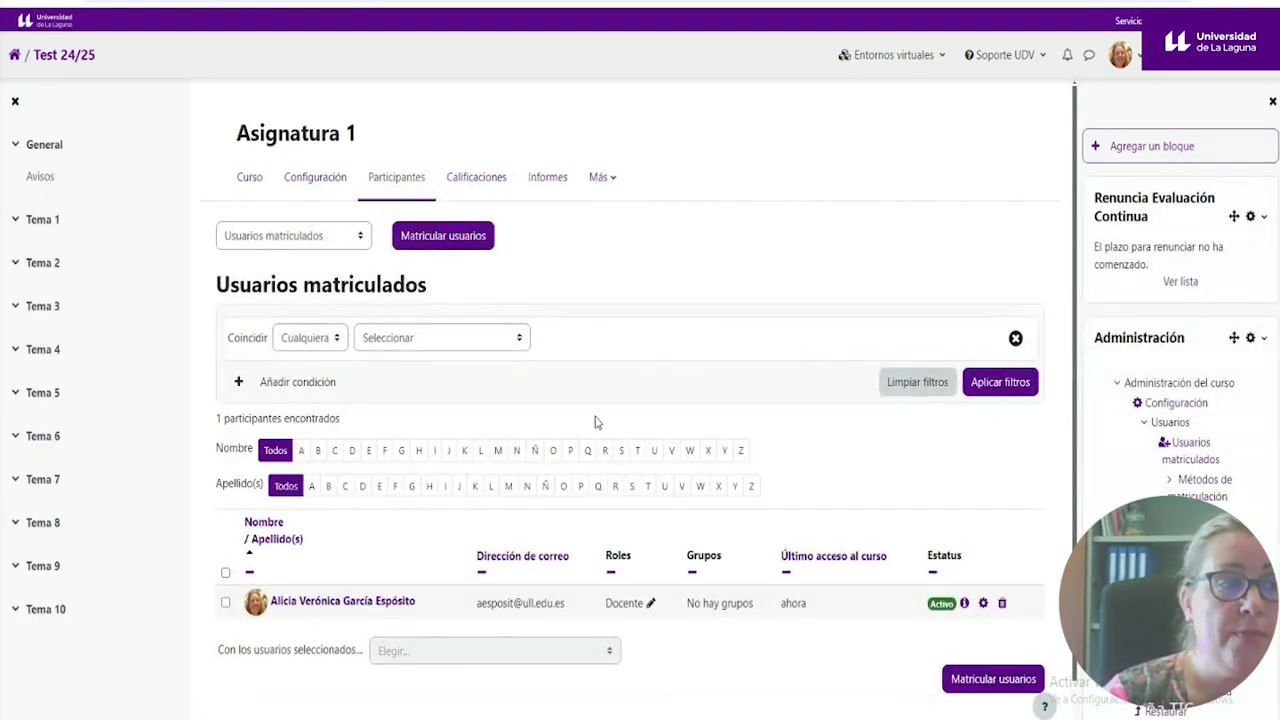
- In Matricular usuarios, search 'alu' and review the Asignar rol options, keeping Estudiante, without enrolling anyone
left_click(457, 248)
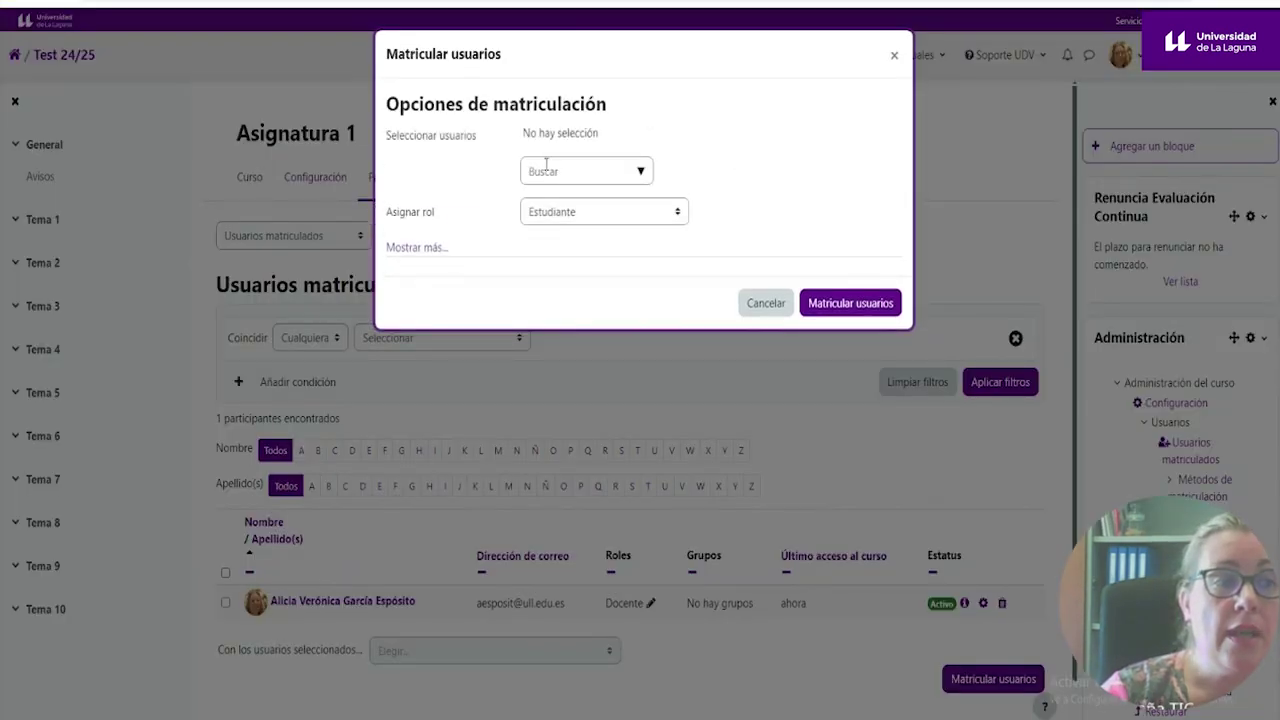
left_click(546, 168)
type("alu")
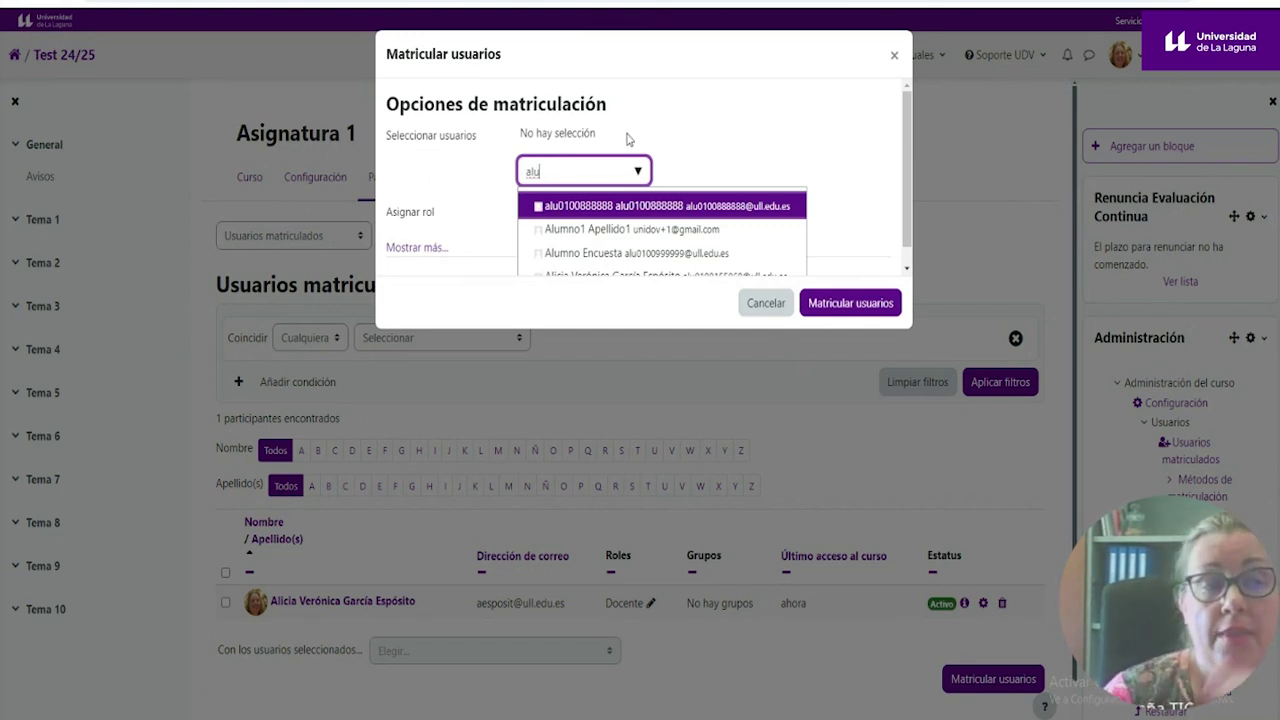
left_click(703, 140)
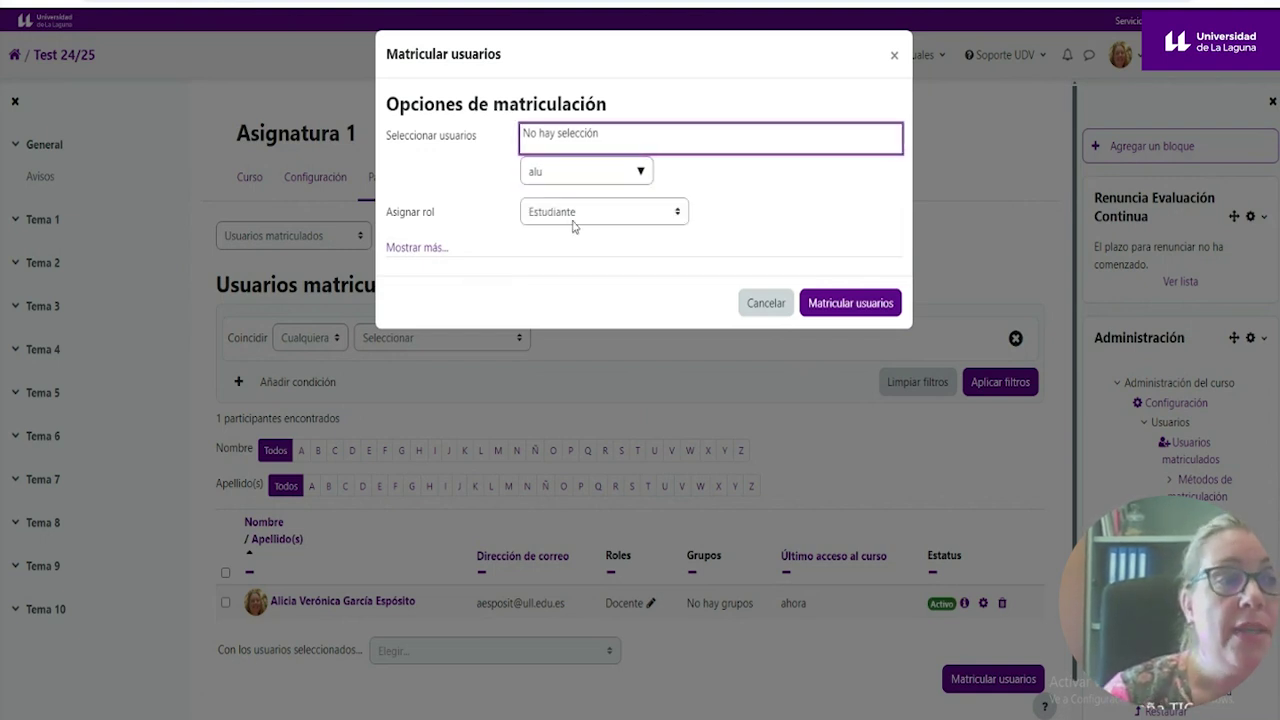
left_click(684, 214)
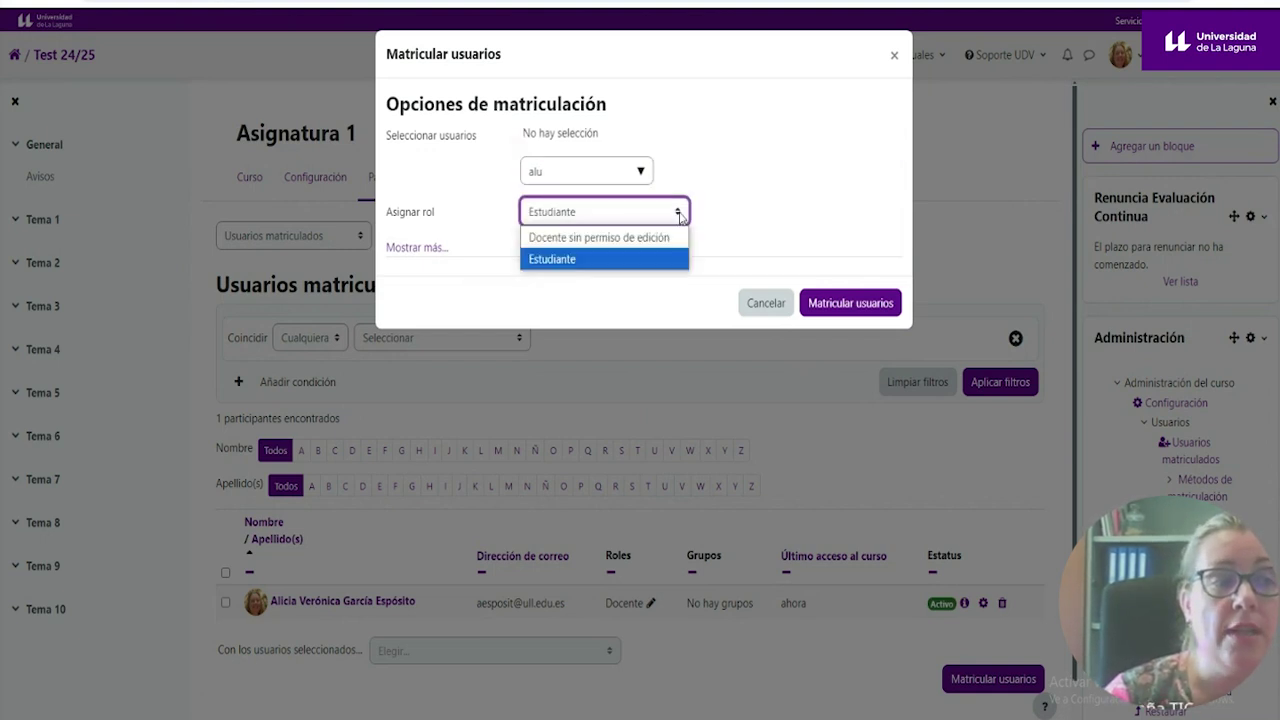
left_click(564, 262)
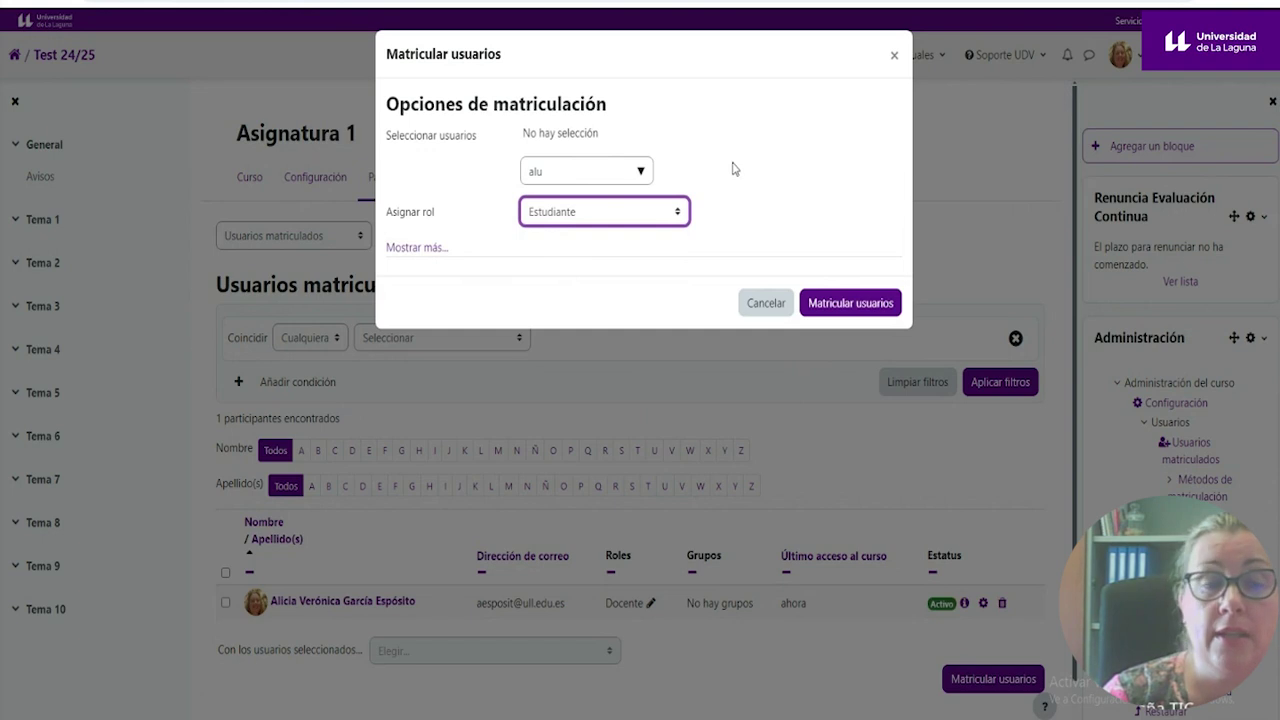
left_click(680, 213)
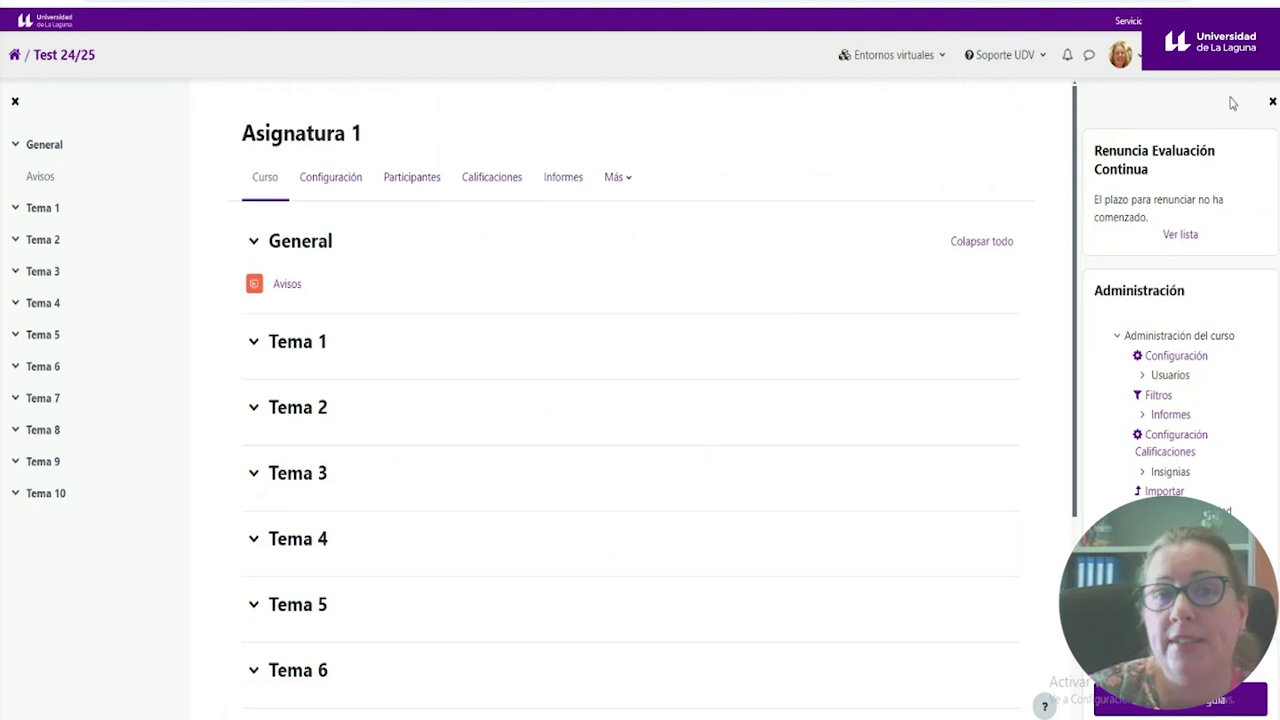
- Turn editing on, glance at the activity chooser, then show the Avisos forum's action menu
left_click(1200, 55)
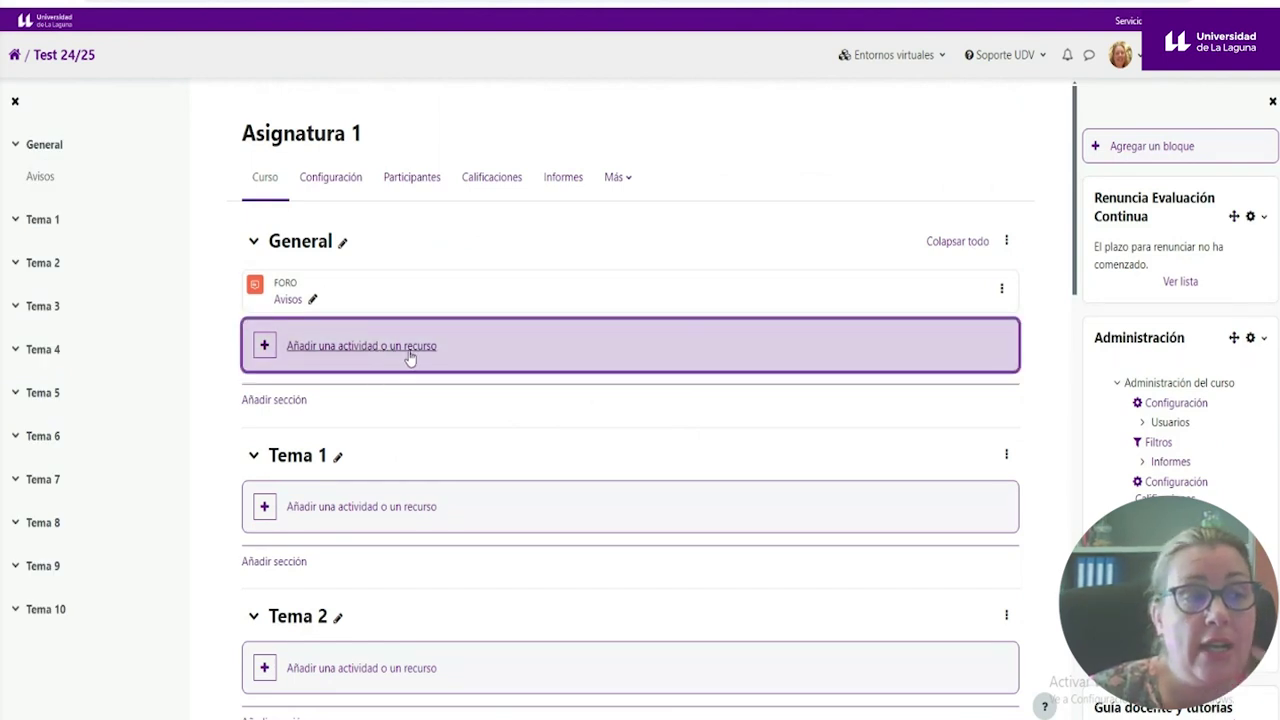
left_click(409, 351)
left_click(894, 57)
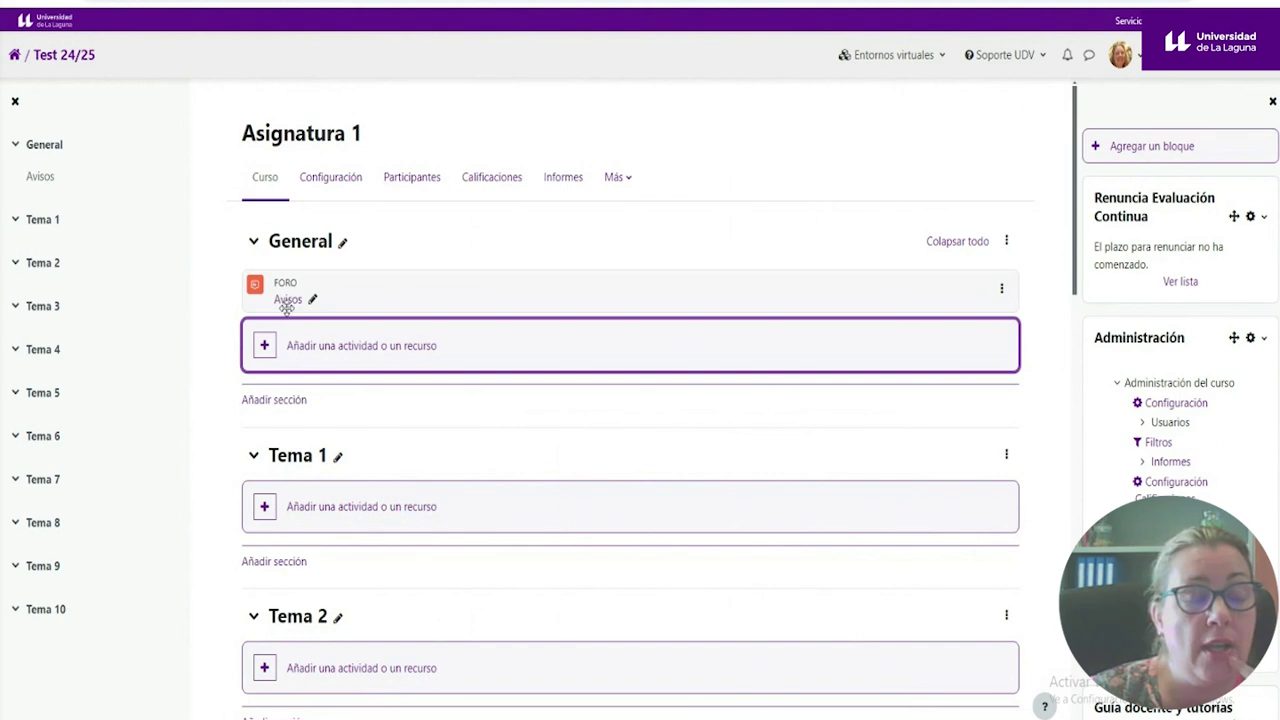
left_click(1001, 289)
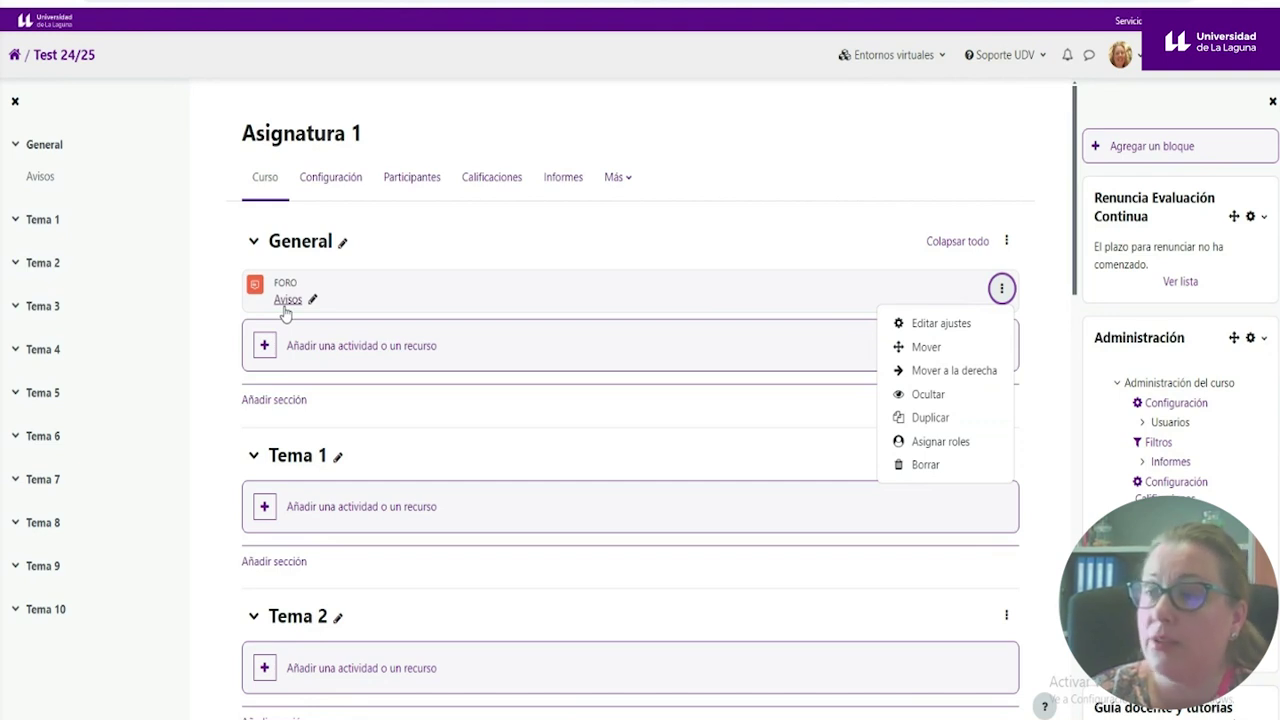
- Open the empty Avisos forum and return to Asignatura 1 via the breadcrumb
left_click_drag(286, 298, 600, 300)
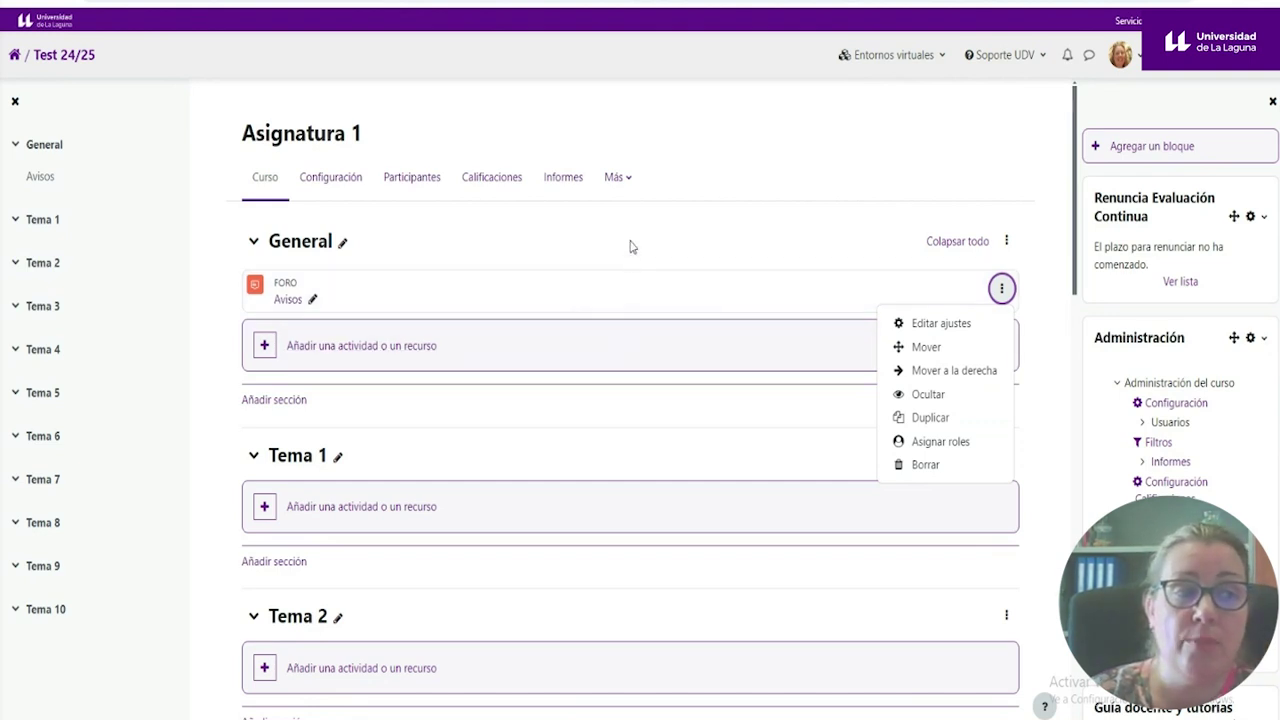
left_click(288, 297)
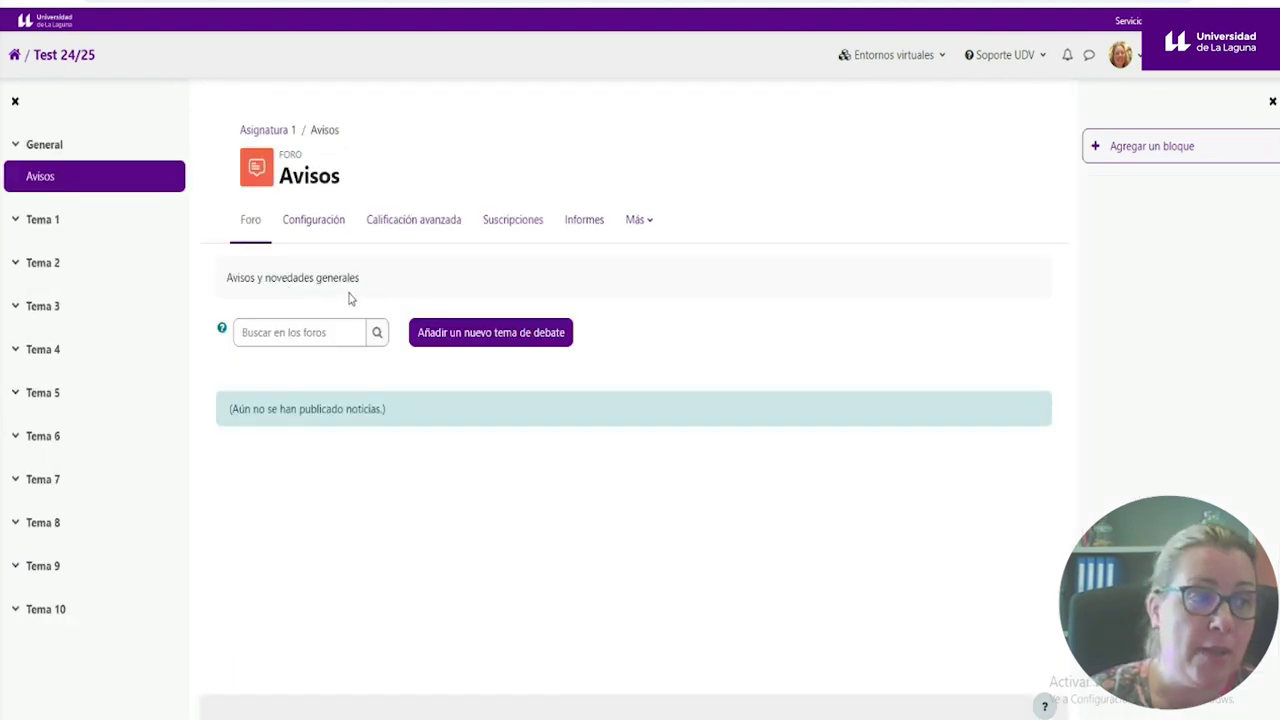
left_click(276, 131)
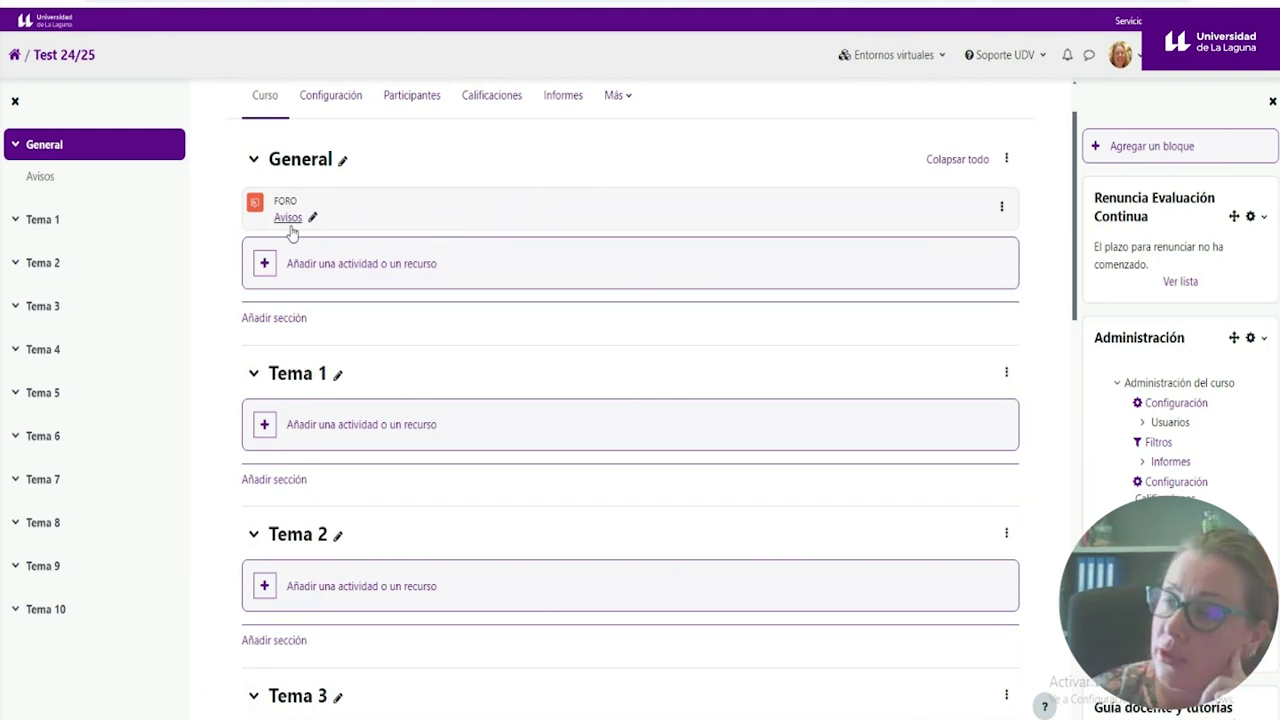
- Show the Avisos forum's actions and scroll through the course Administración list
left_click(1001, 206)
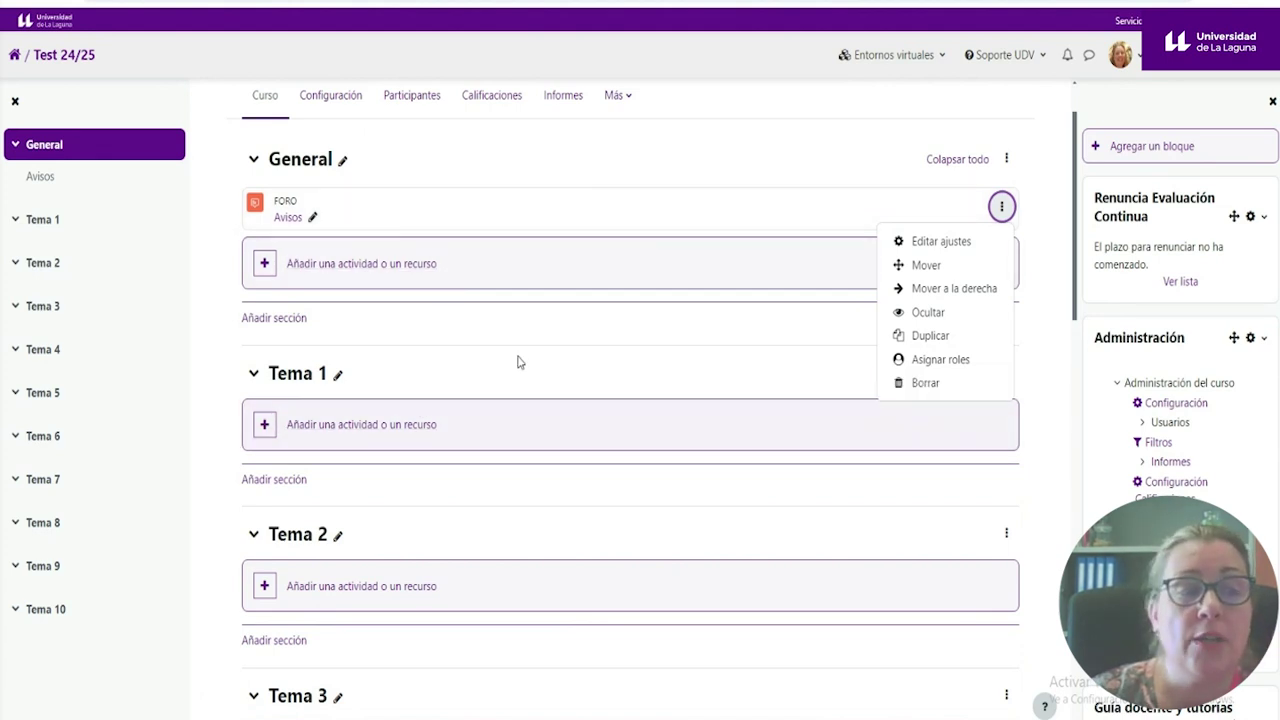
scroll(506, 342, "down", 1)
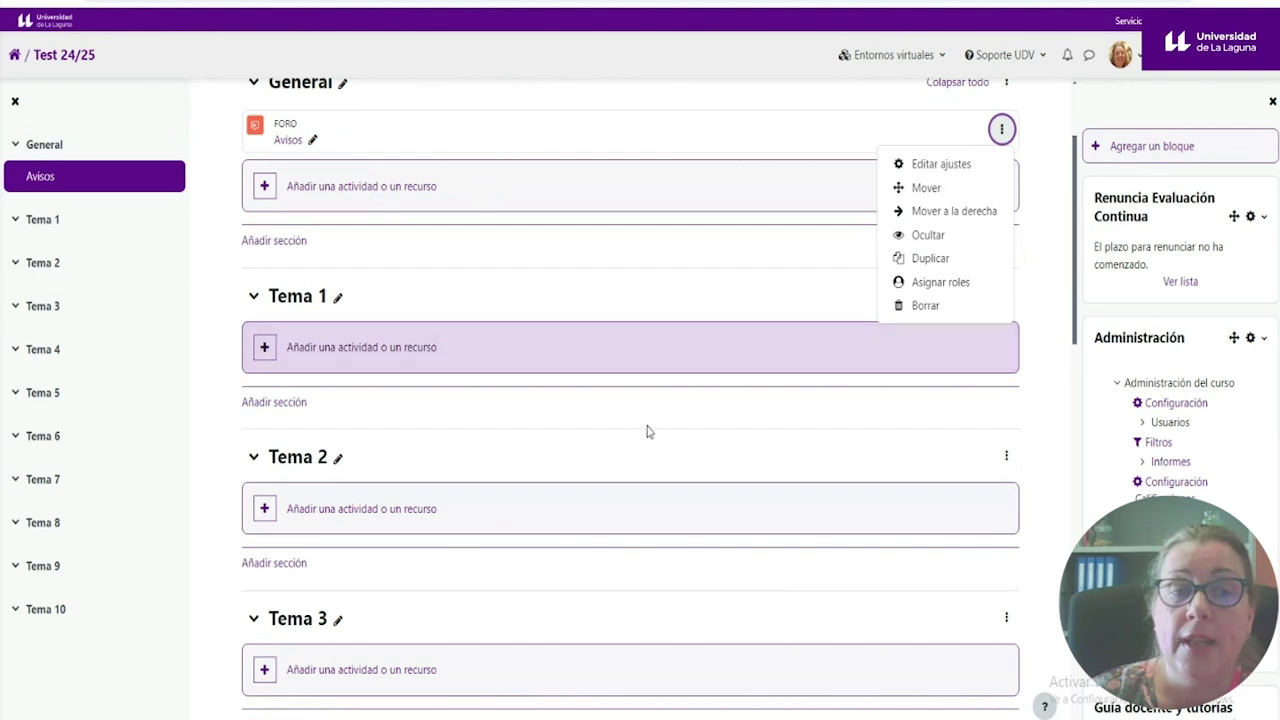
scroll(1243, 380, "down", 3)
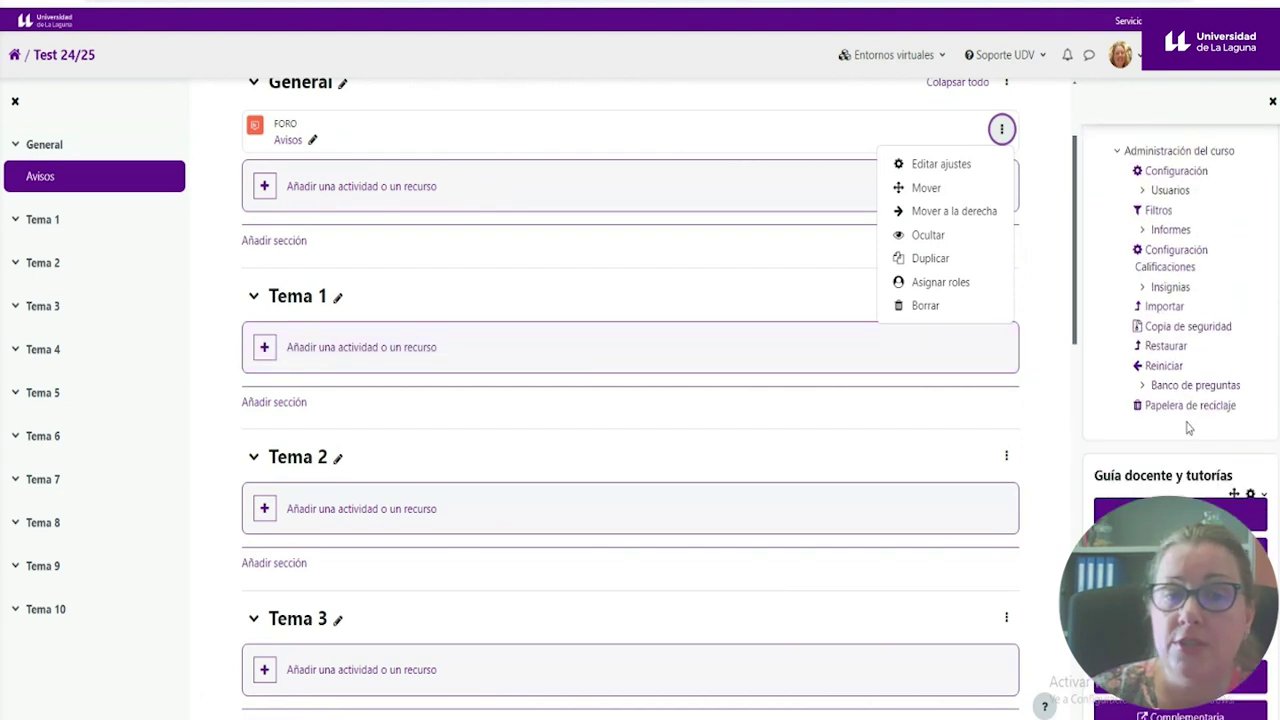
- Check the course's Papelera de reciclaje is empty and return to the Curso page
left_click(1184, 410)
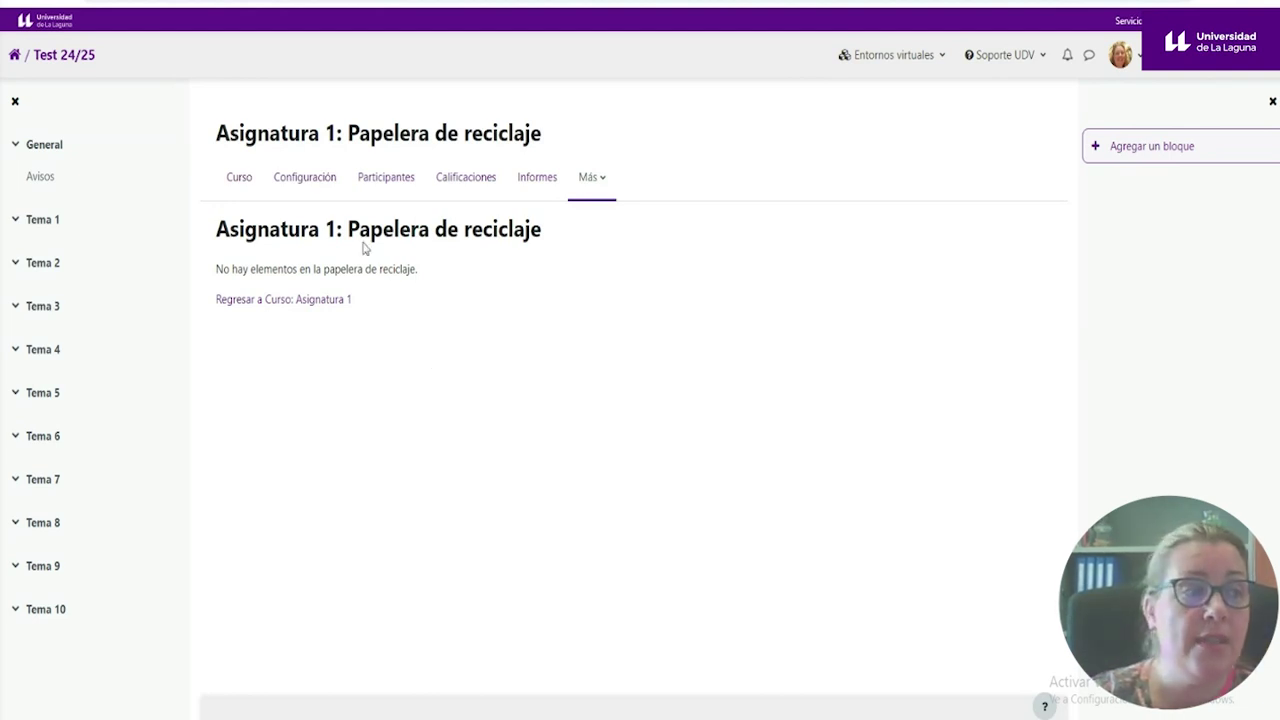
left_click(242, 180)
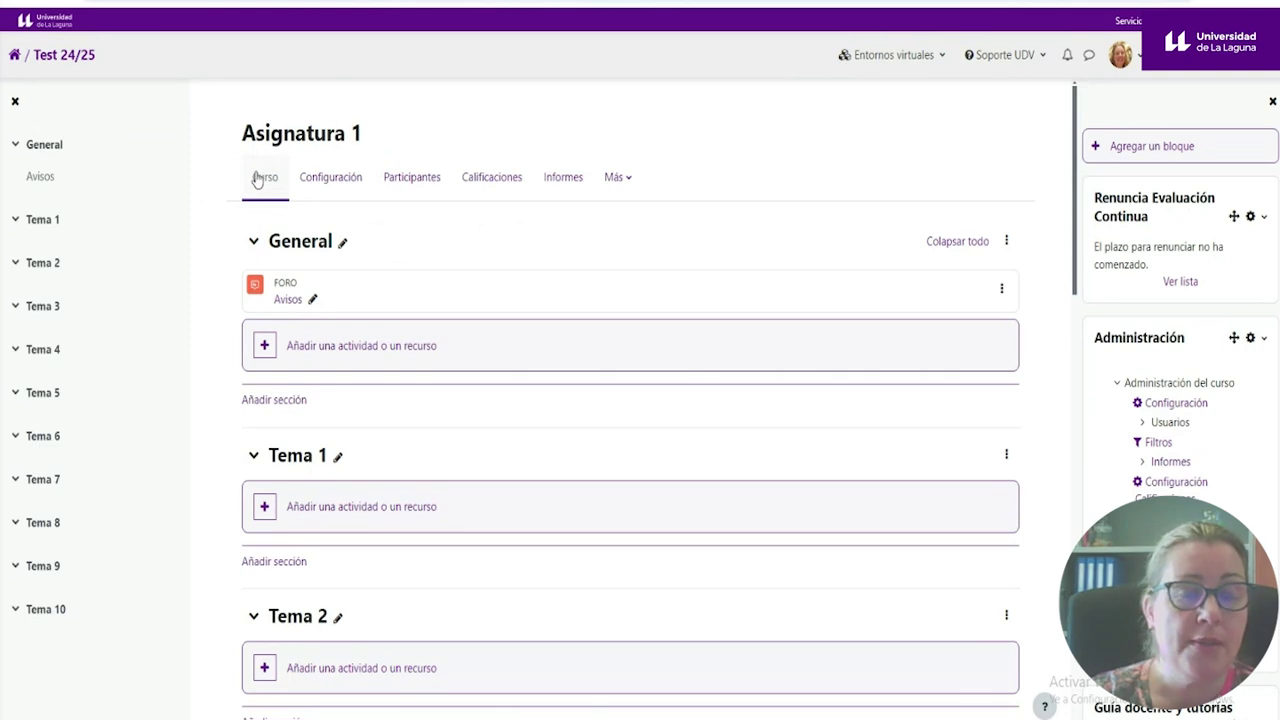